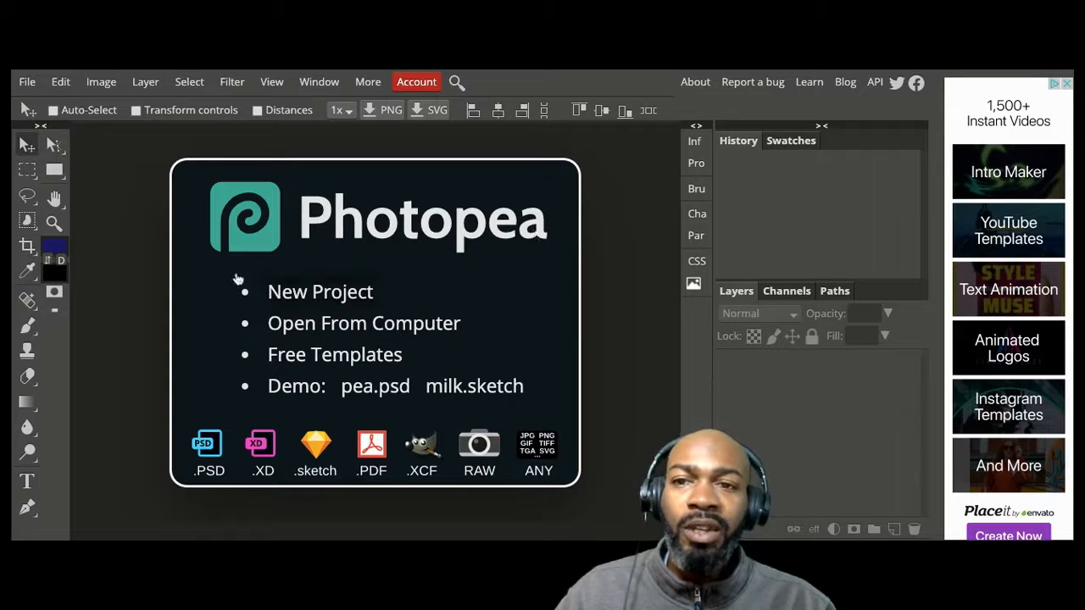
- Create a new project from the Youtube Profile social preset, 800 x 800 px with a white background
left_click(303, 295)
left_click(302, 294)
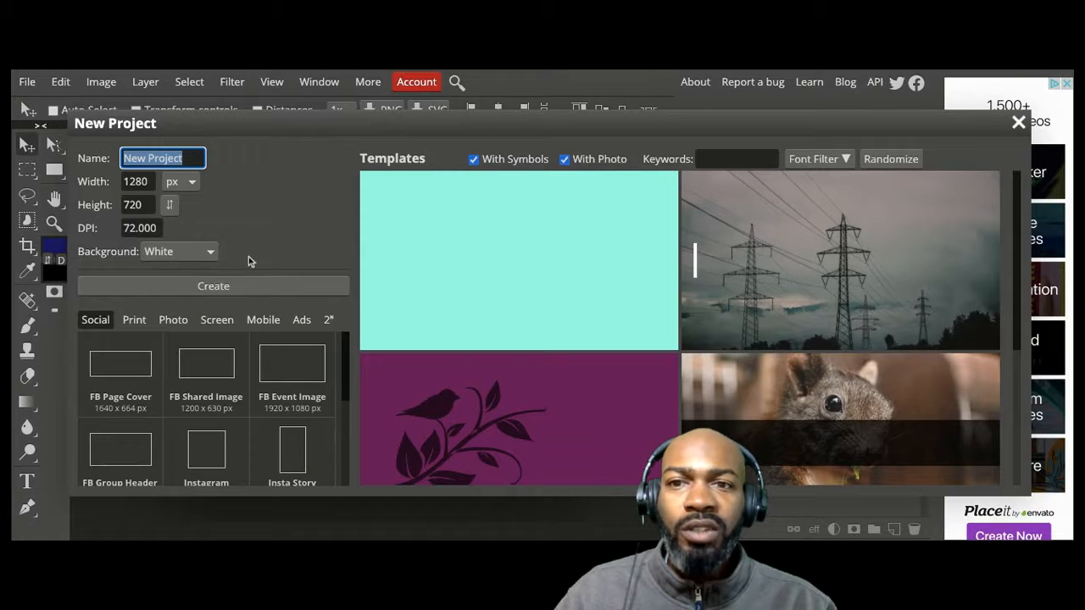
scroll(254, 381, "down", 2)
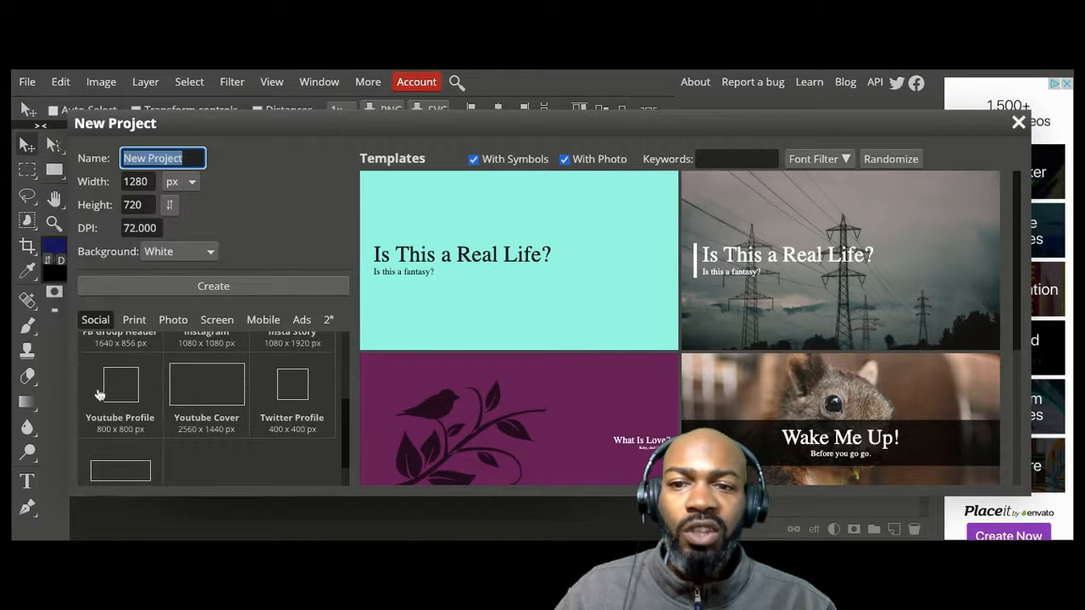
scroll(299, 424, "up", 1)
scroll(298, 423, "up", 3)
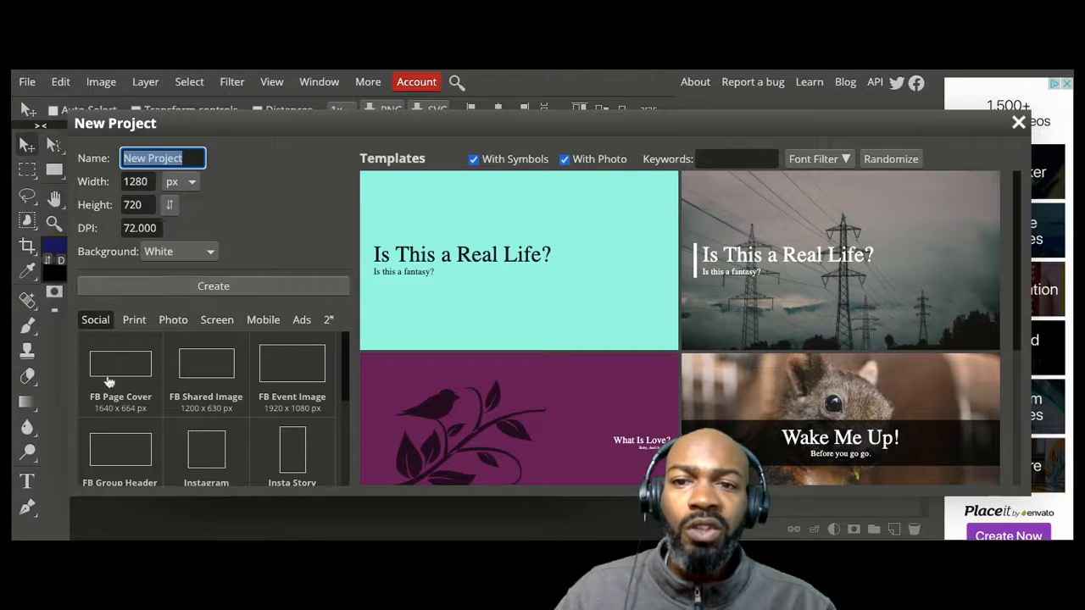
scroll(167, 378, "down", 2)
scroll(167, 378, "down", 1)
scroll(167, 377, "up", 1)
scroll(166, 377, "down", 1)
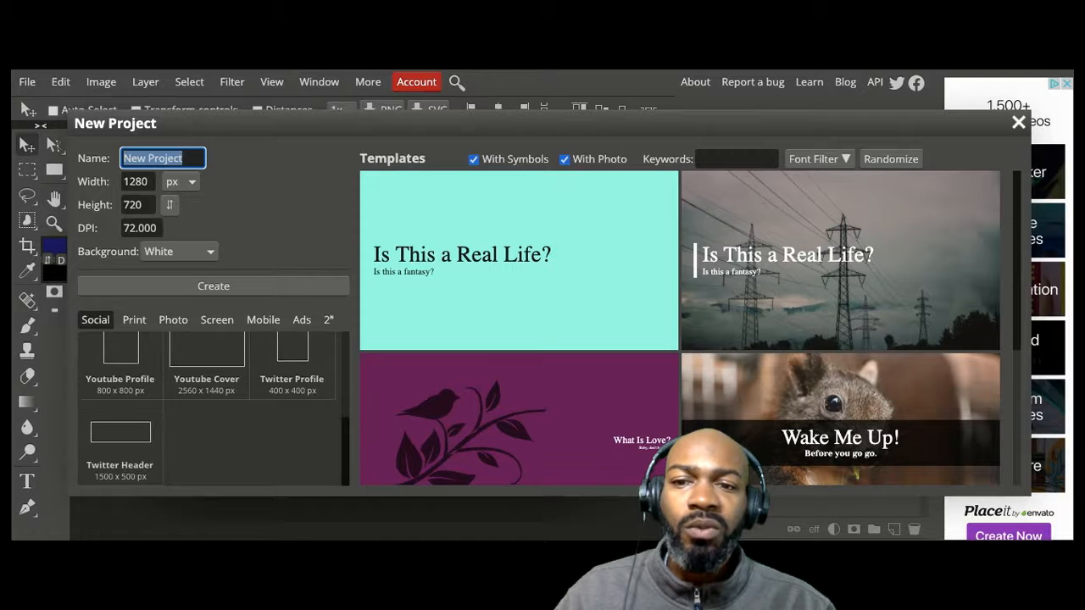
left_click(120, 352)
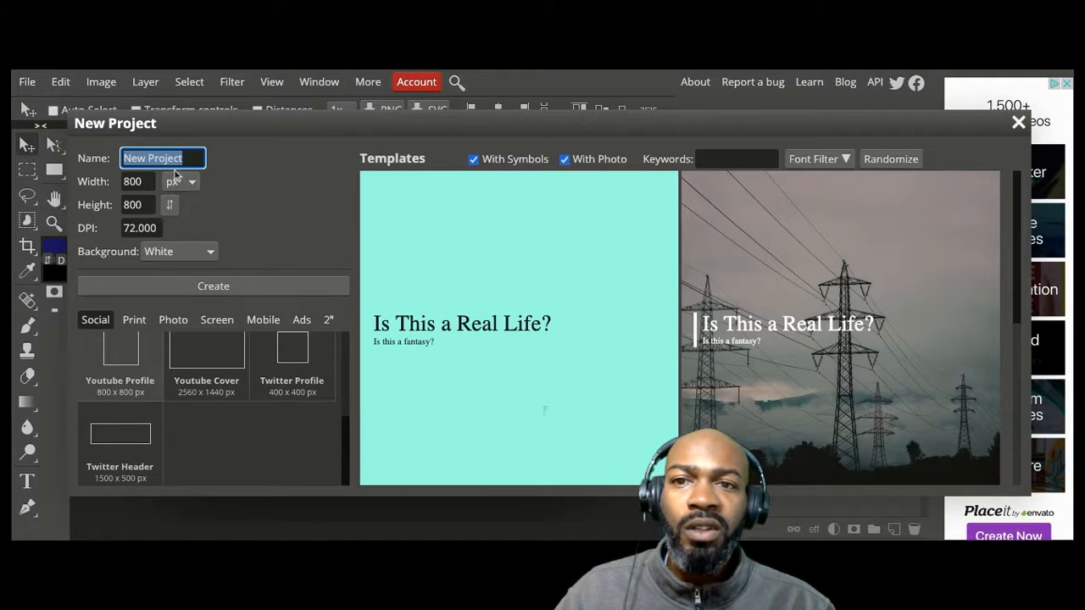
left_click(165, 288)
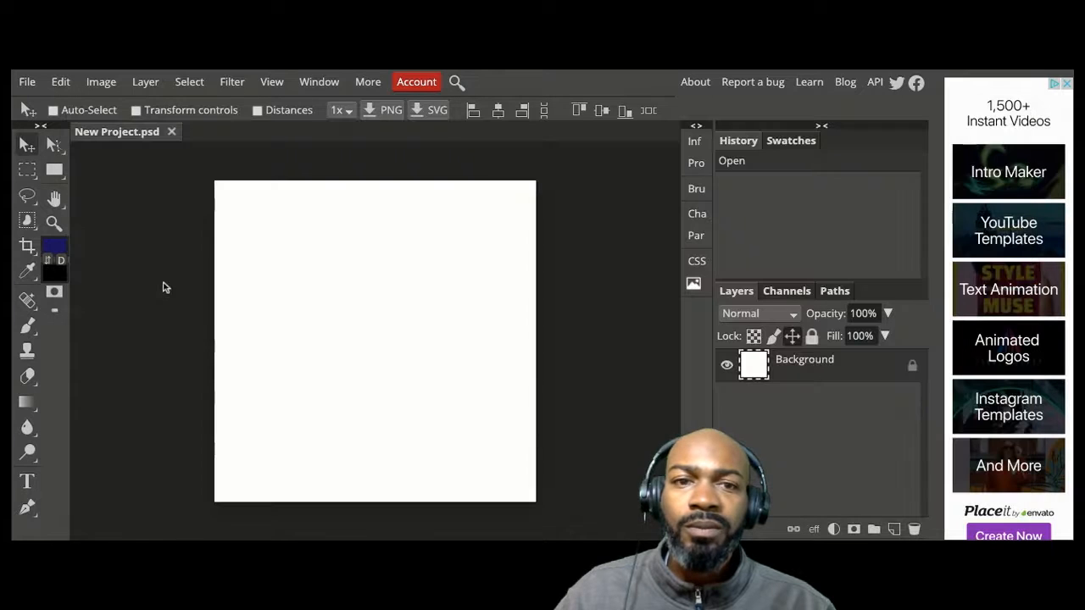
- Open the photo IMG_7630 from the computer as a separate document
left_click(27, 84)
left_click(41, 127)
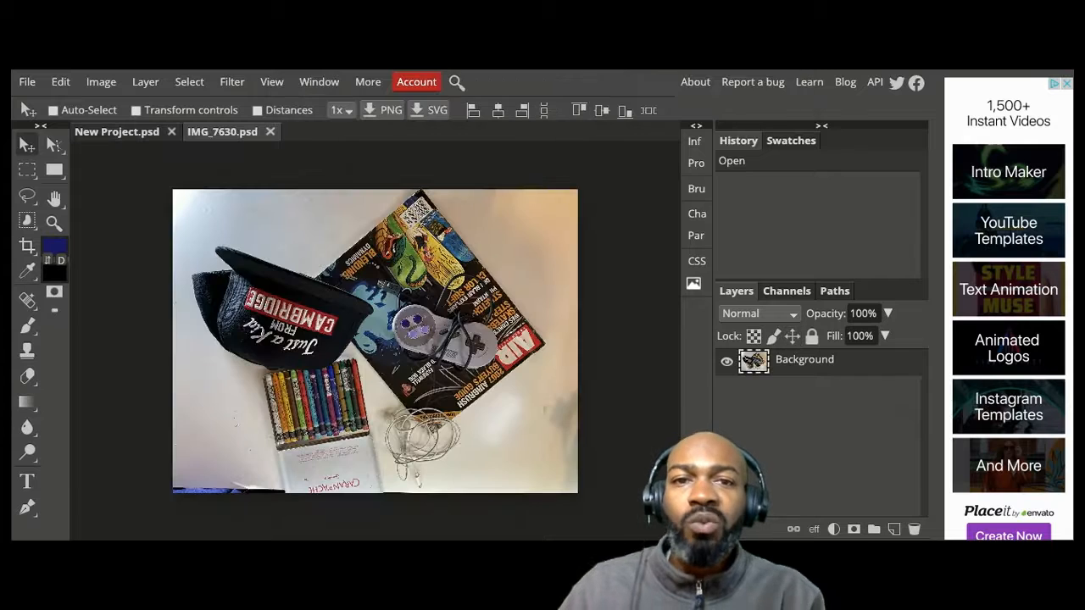
left_click(26, 84)
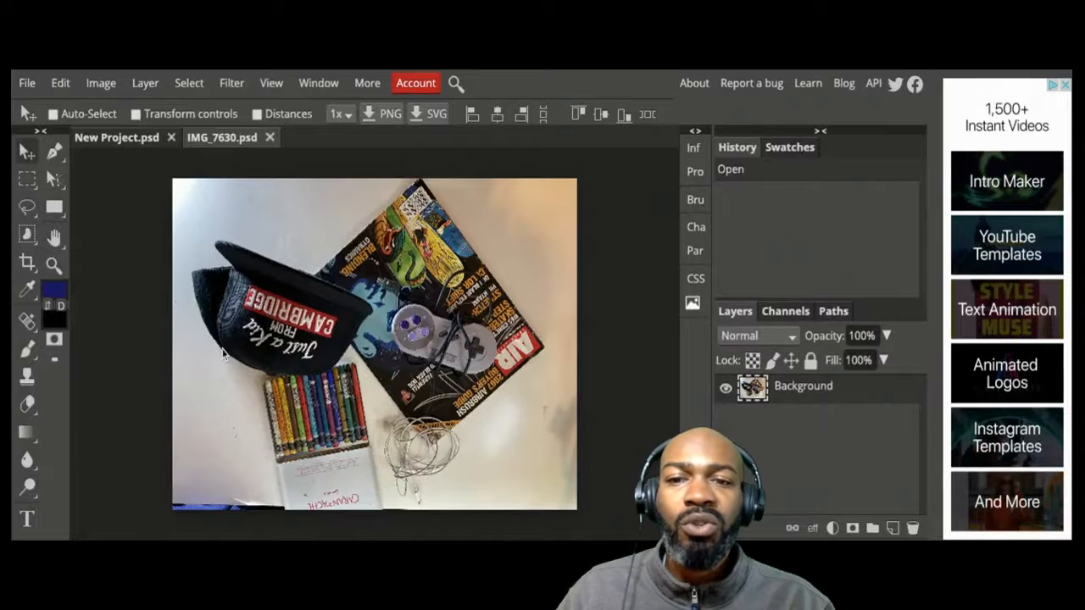
left_click(27, 83)
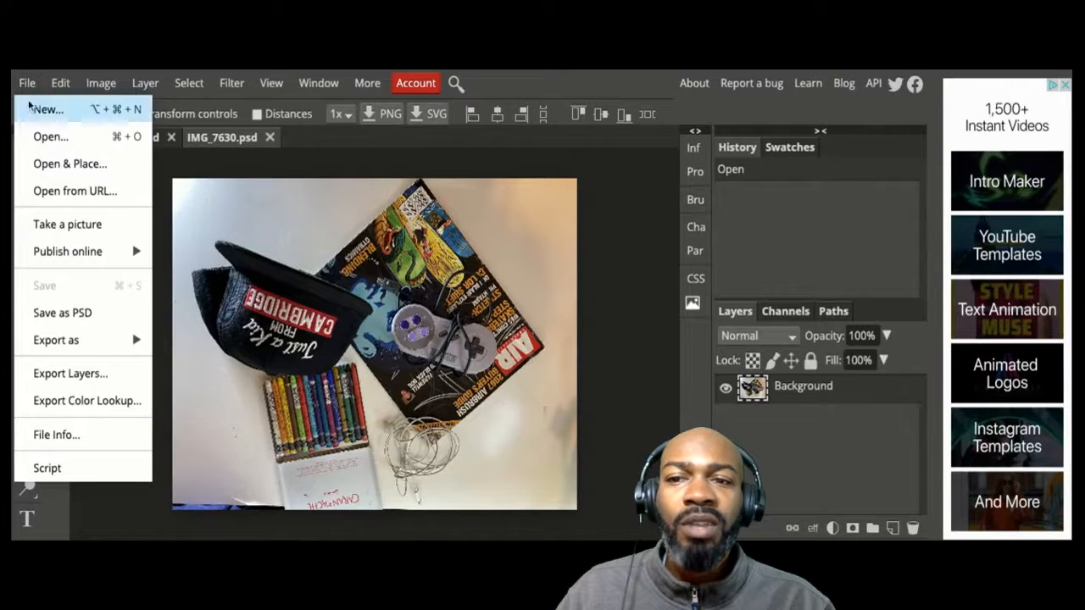
mouse_move(67, 347)
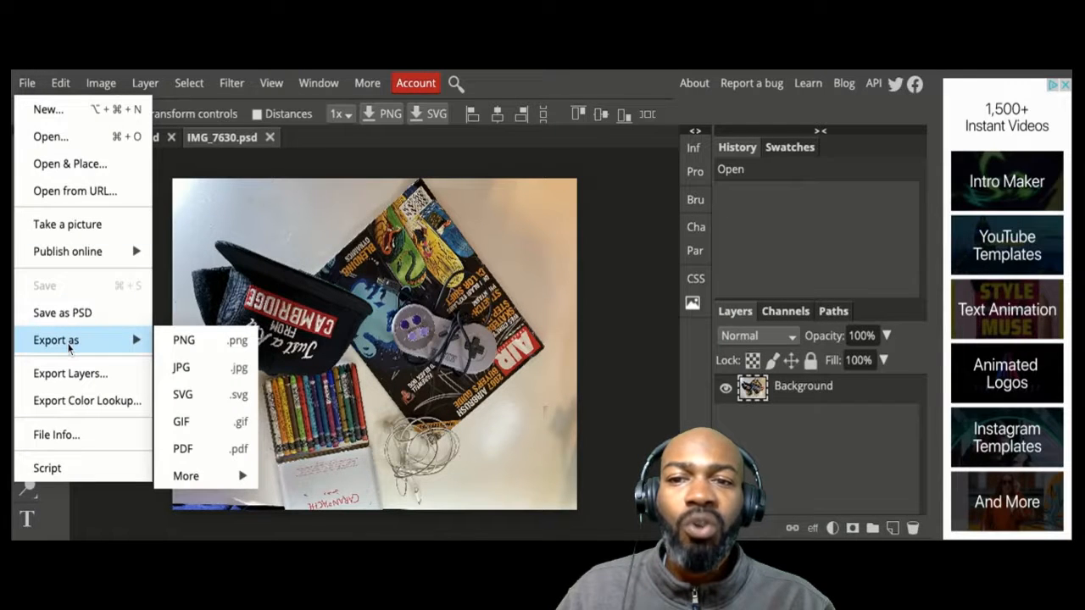
left_click(185, 208)
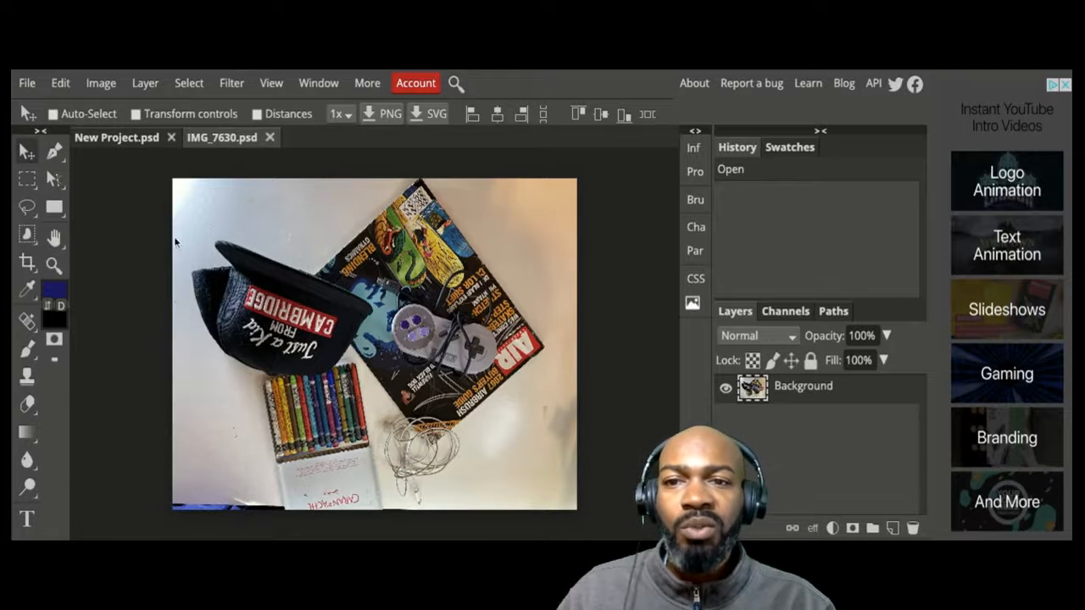
- Flip the whole IMG_7630 image vertically and horizontally so the cap's lettering reads upright
left_click(112, 88)
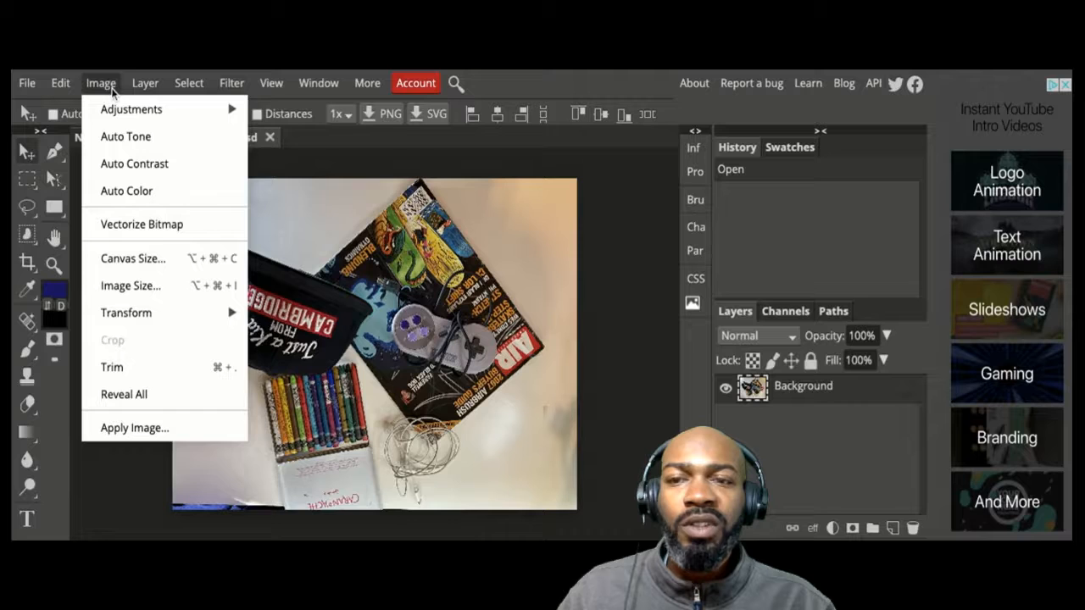
mouse_move(114, 113)
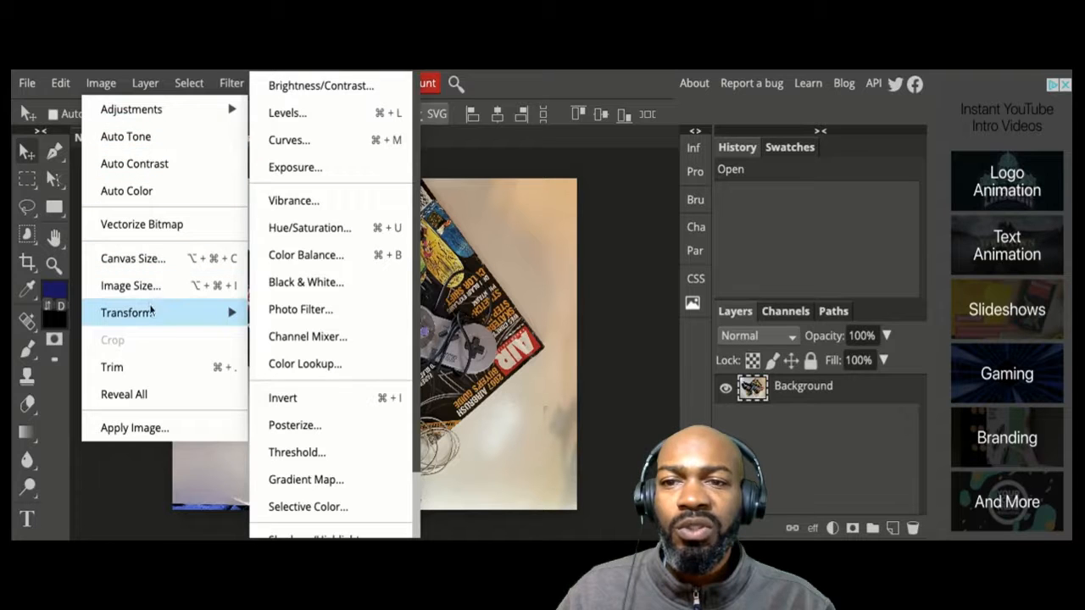
mouse_move(151, 314)
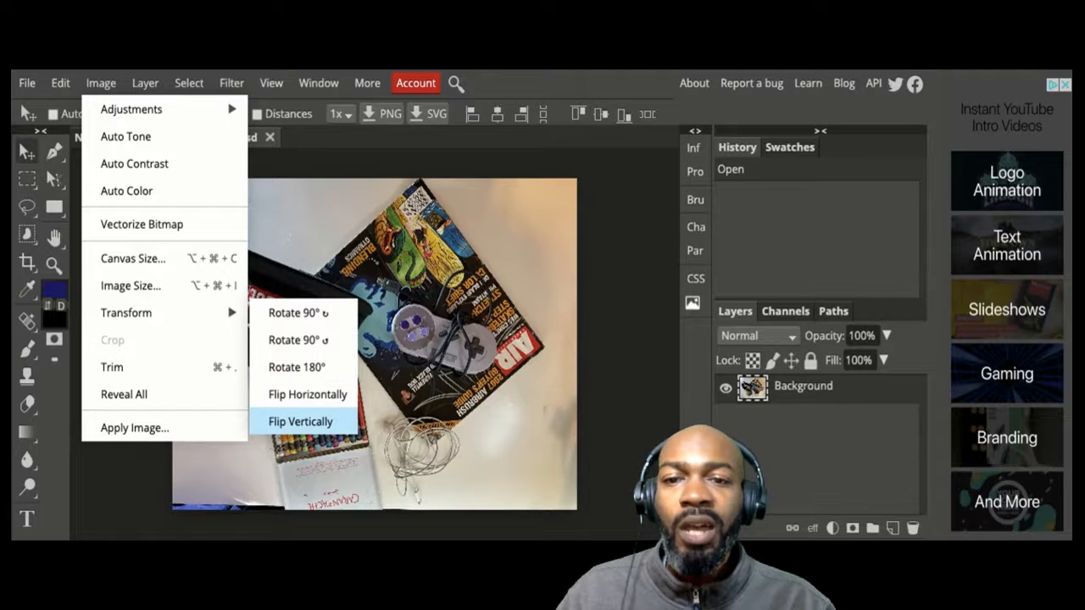
left_click(300, 421)
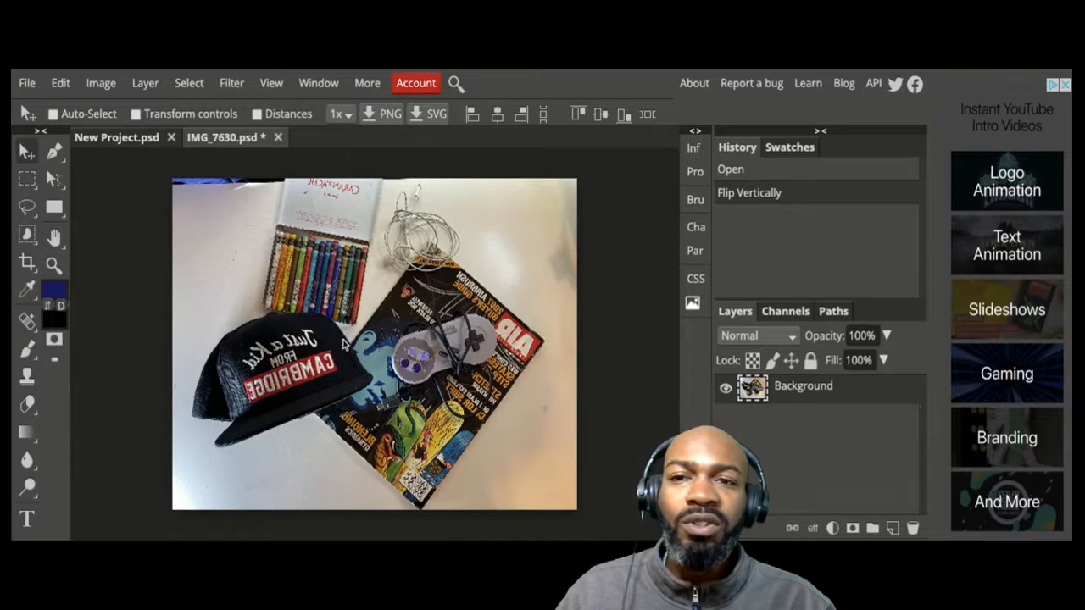
left_click(101, 83)
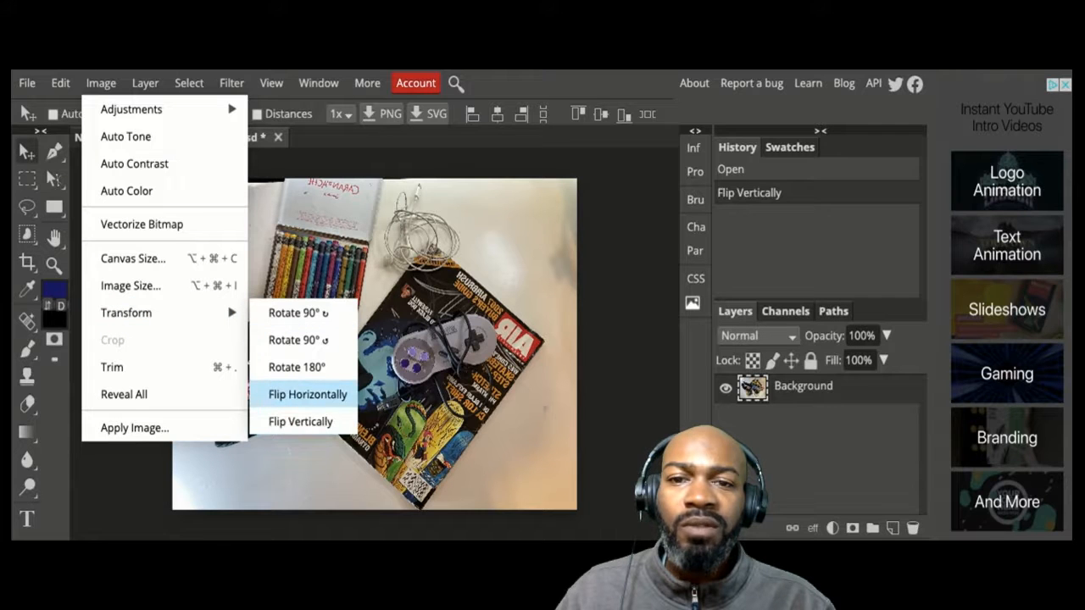
left_click(307, 394)
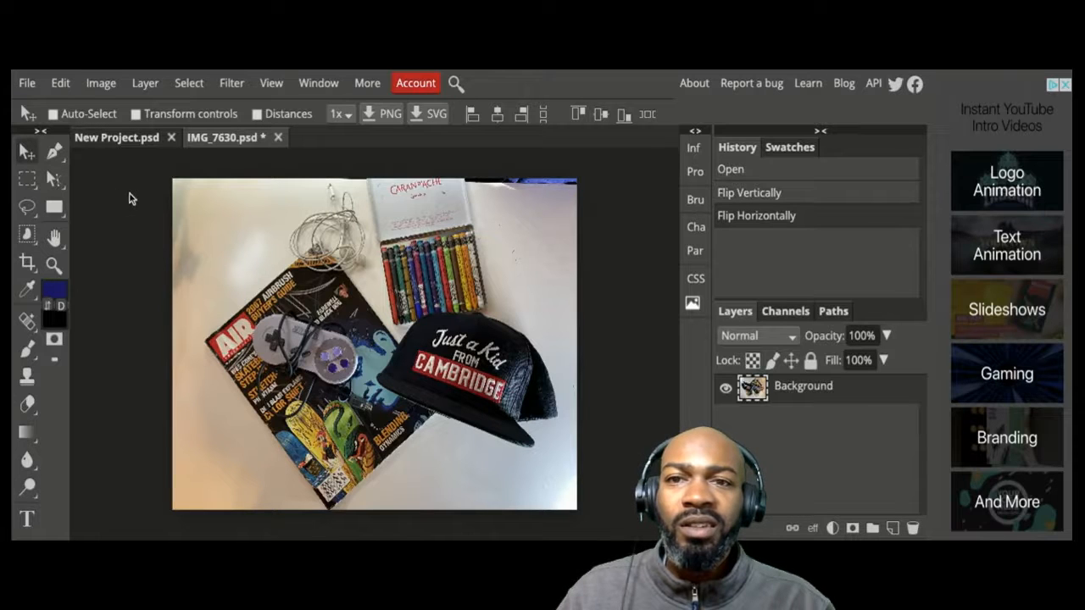
left_click(108, 88)
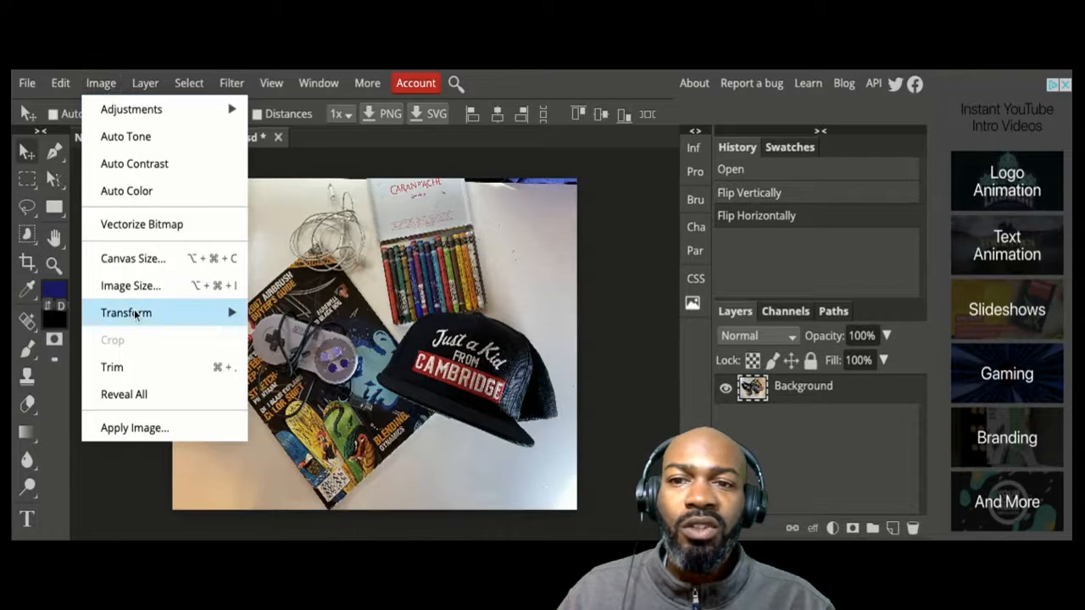
mouse_move(137, 315)
left_click(317, 179)
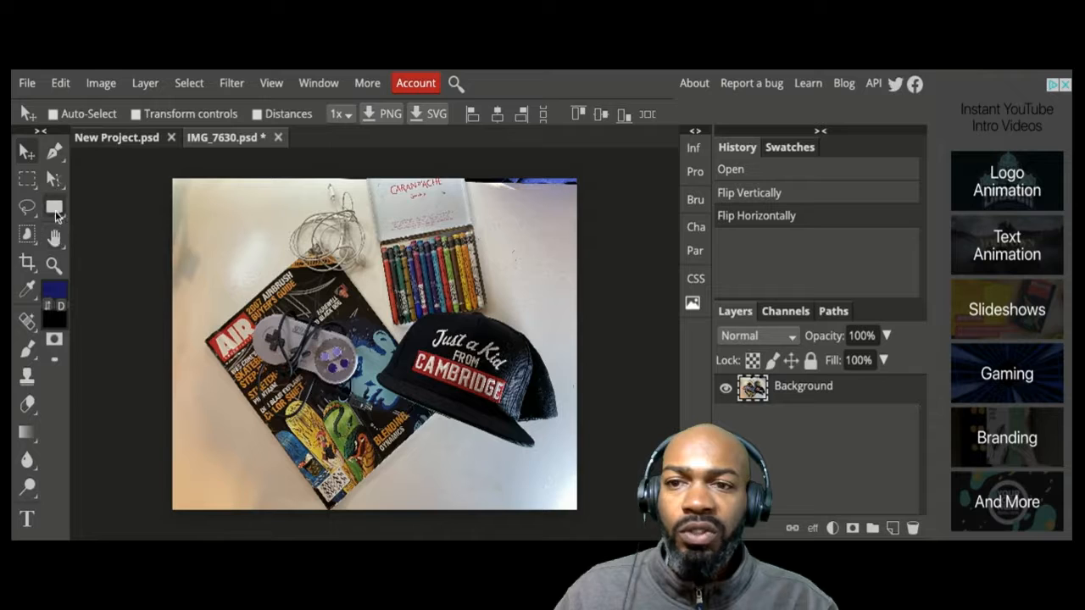
- Crop away the thin strip along the photo's upper edge, and draw and cancel a second, tighter crop frame
left_click(27, 263)
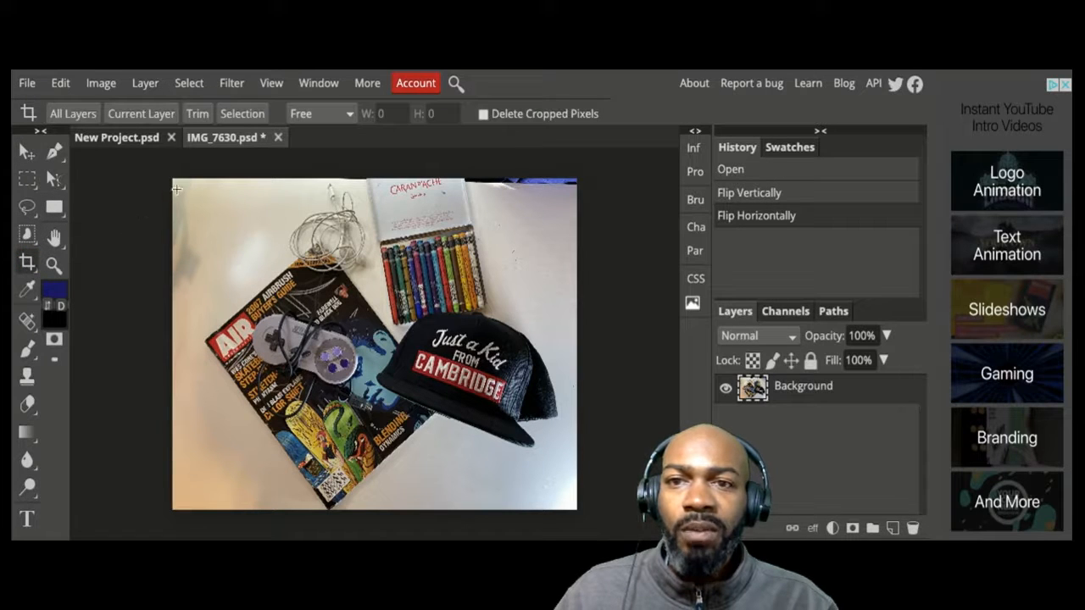
left_click_drag(174, 185, 588, 506)
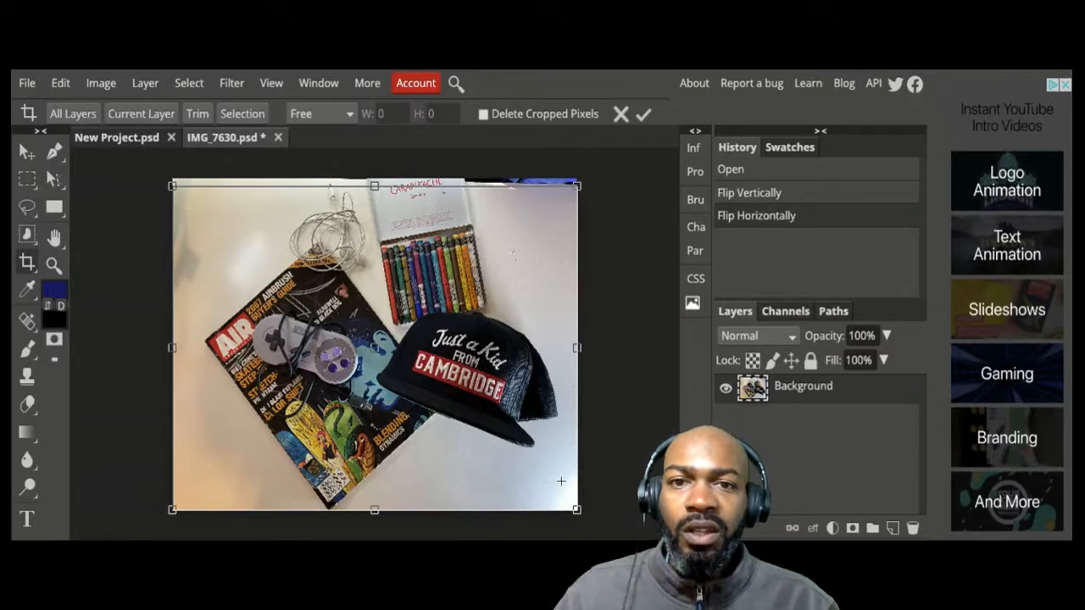
left_click_drag(374, 184, 373, 192)
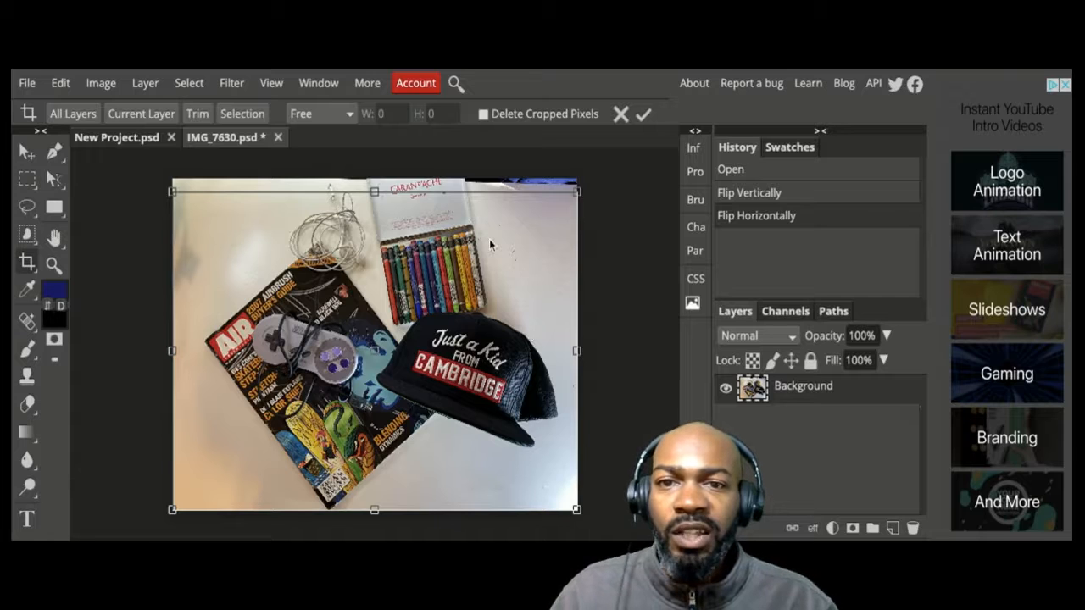
left_click(644, 115)
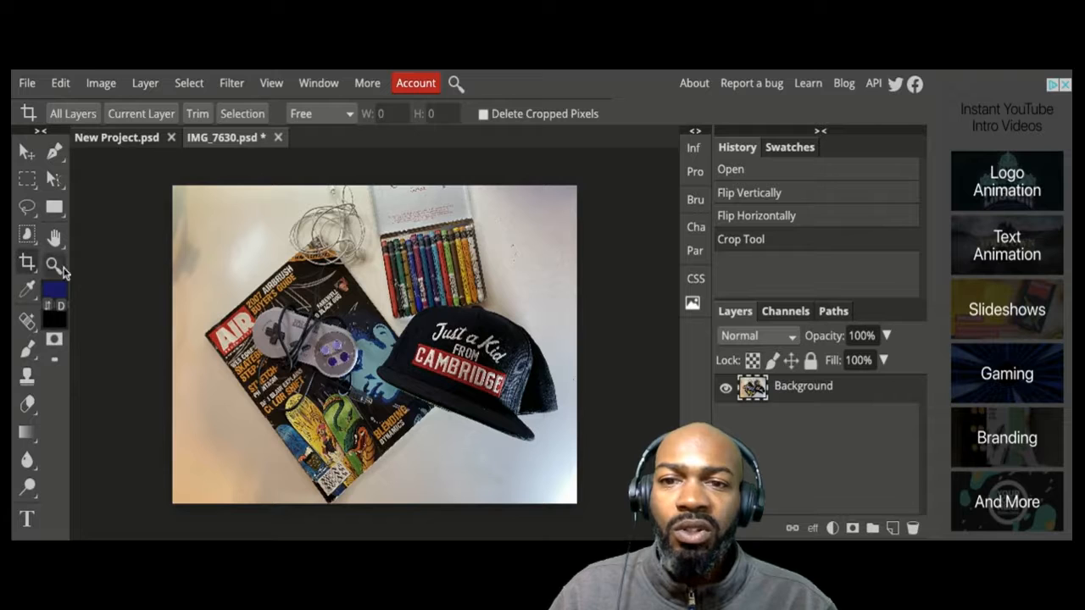
left_click_drag(183, 197, 532, 474)
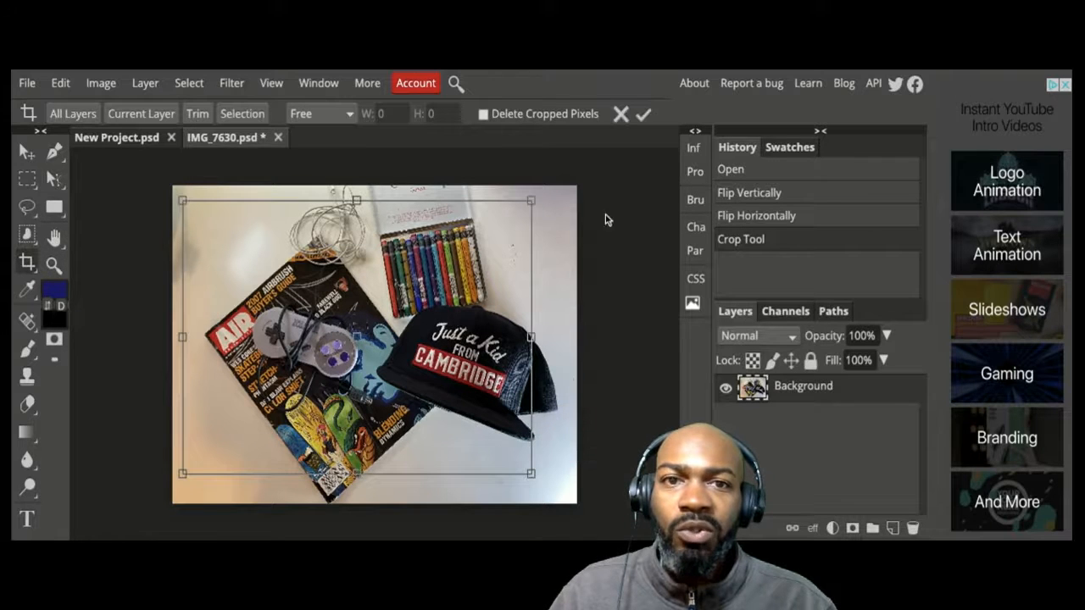
left_click(621, 114)
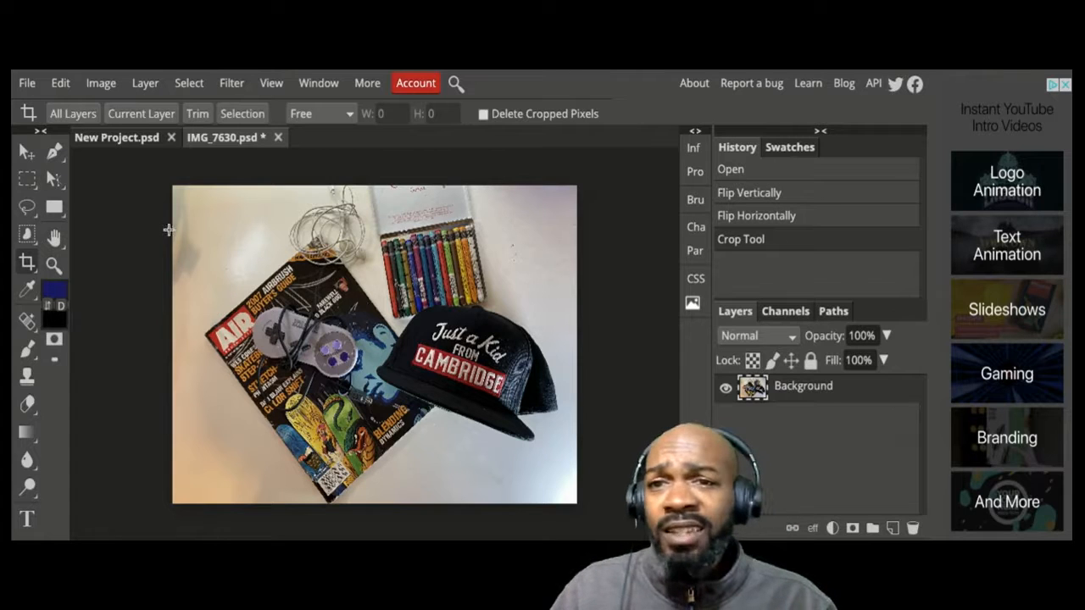
- Start a Brightness/Contrast adjustment on the cropped photo and set the brightness to 41, keeping the image in view
left_click(111, 87)
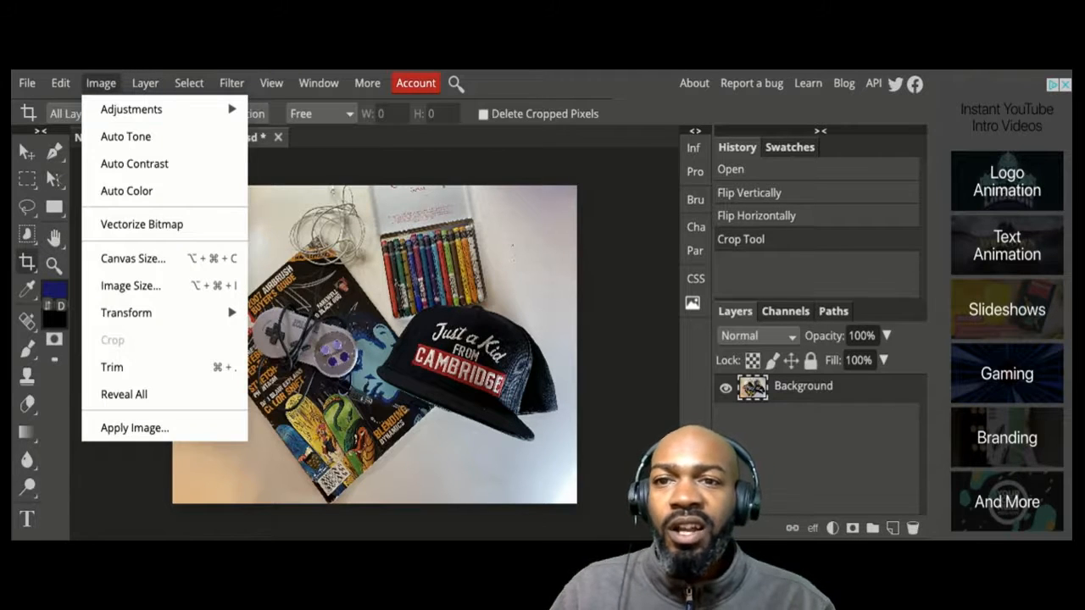
mouse_move(123, 110)
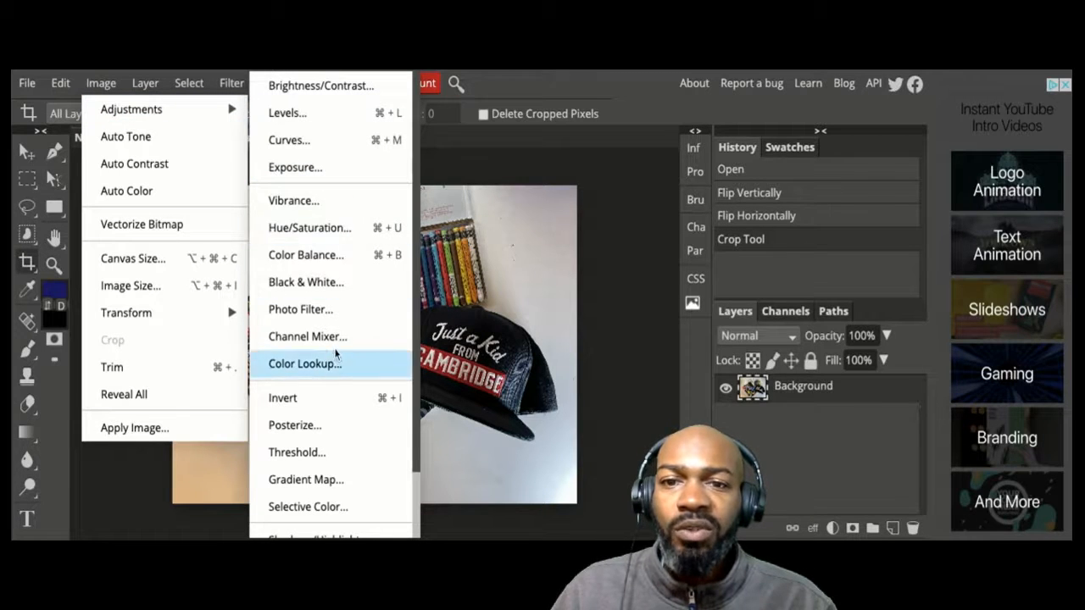
scroll(330, 420, "down", 3)
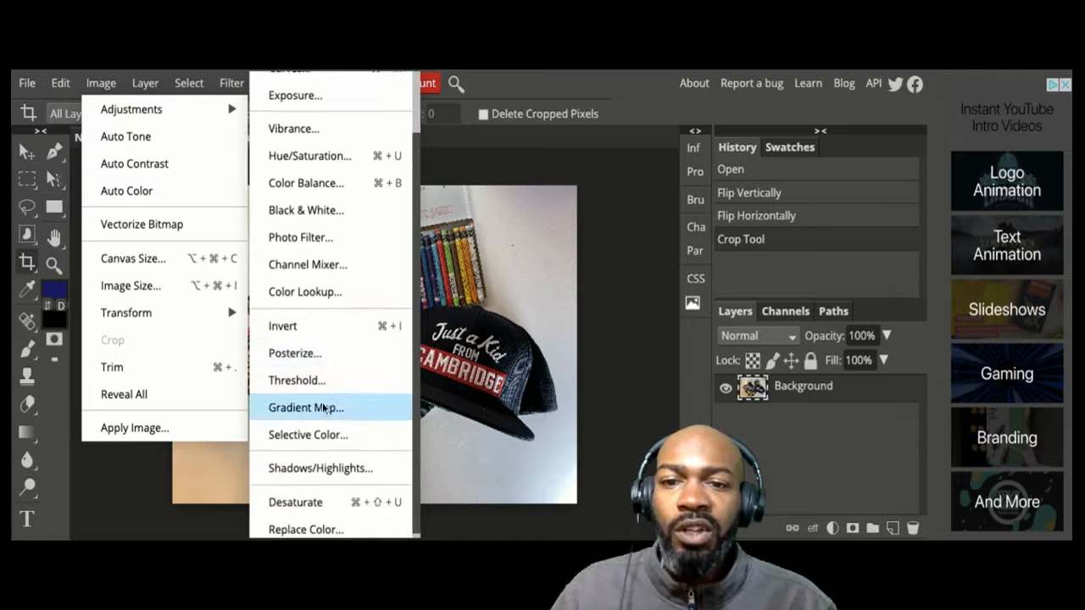
scroll(322, 405, "up", 3)
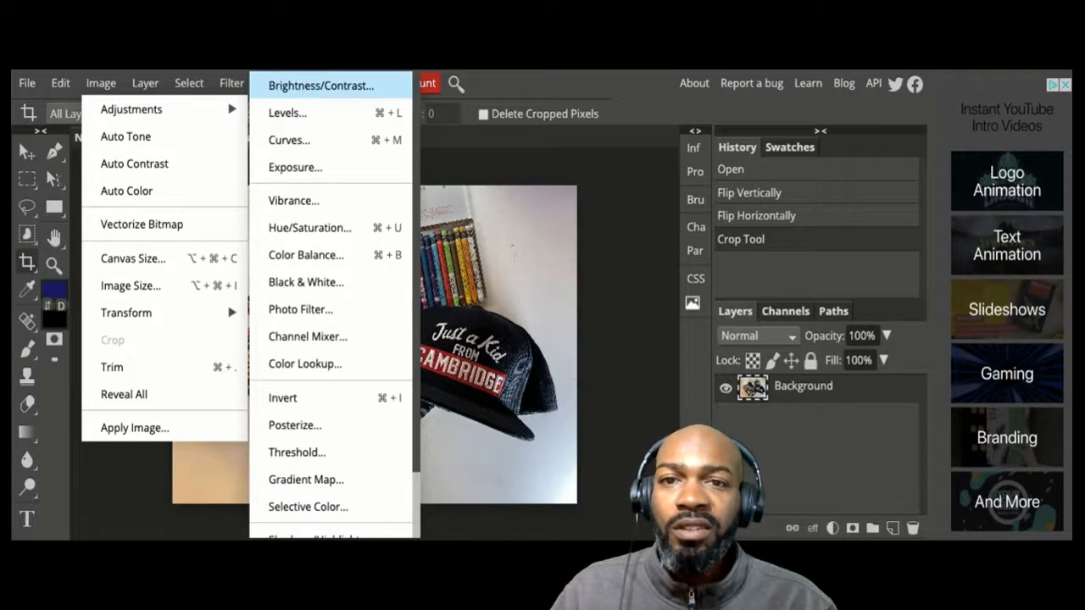
left_click(308, 92)
left_click(319, 82)
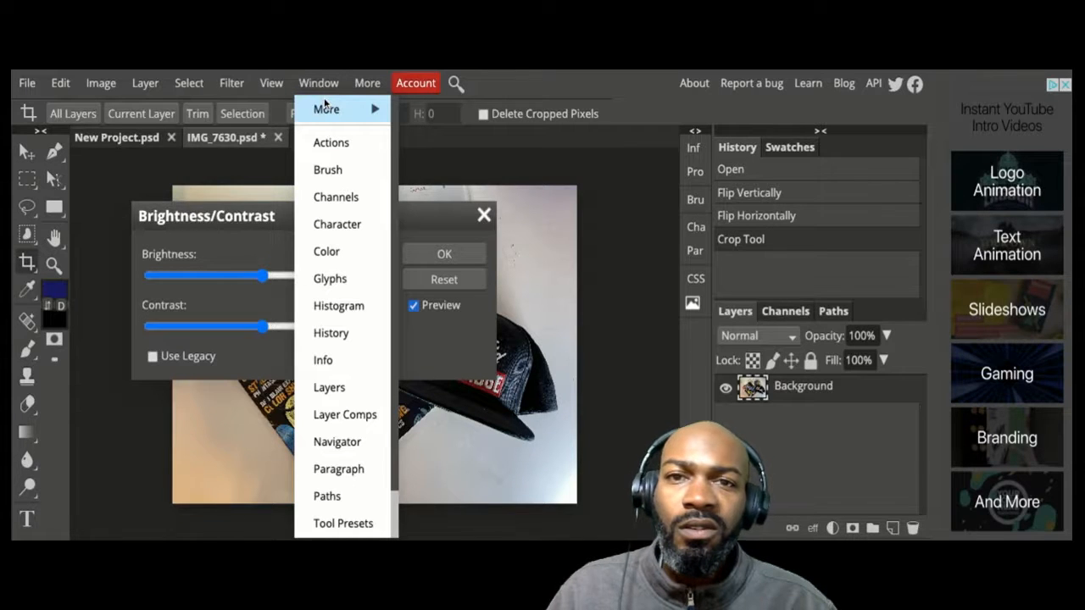
left_click_drag(222, 215, 613, 176)
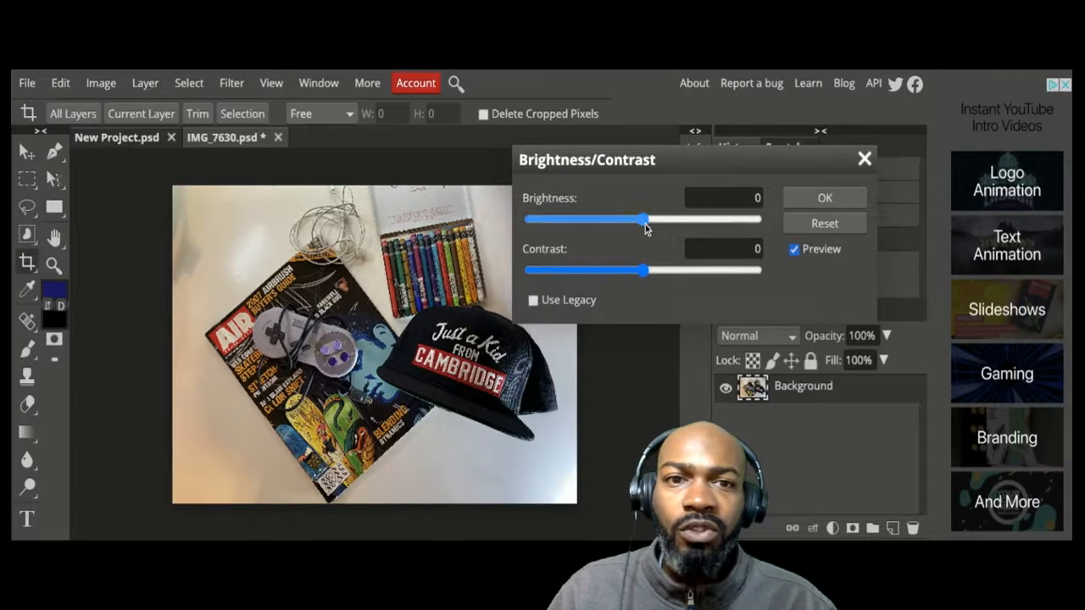
left_click_drag(645, 219, 673, 219)
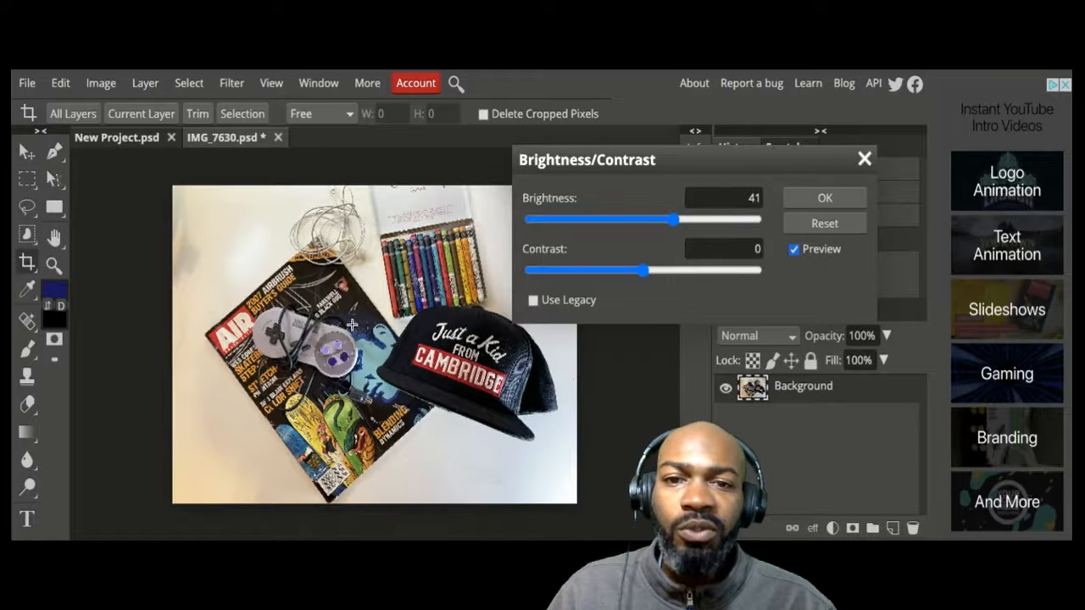
- Set the contrast to 31 in the Brightness/Contrast adjustment
left_click_drag(677, 170, 706, 157)
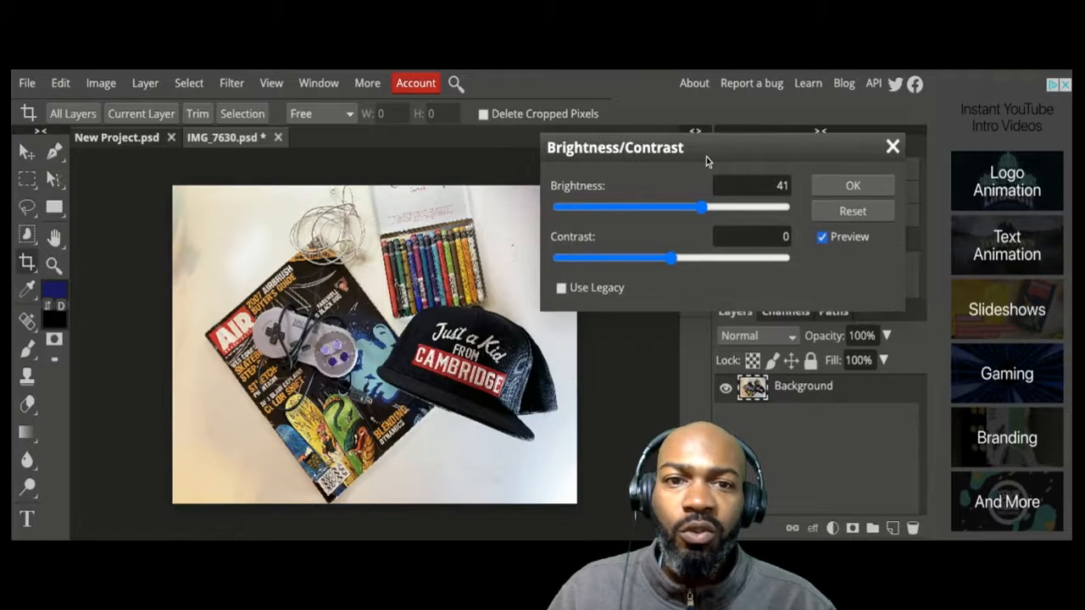
left_click(674, 264)
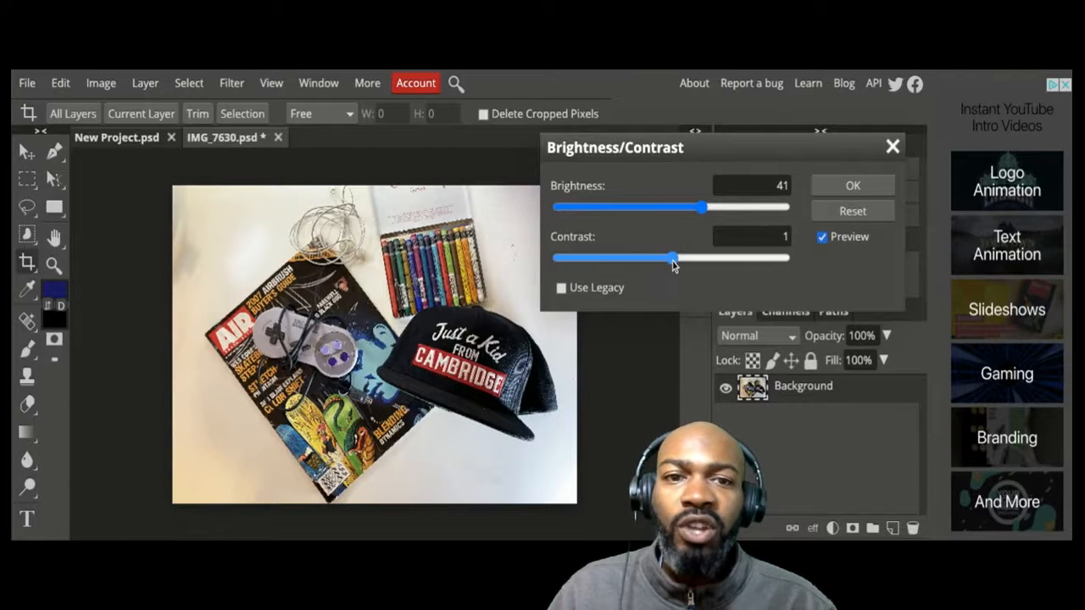
left_click_drag(673, 265, 707, 257)
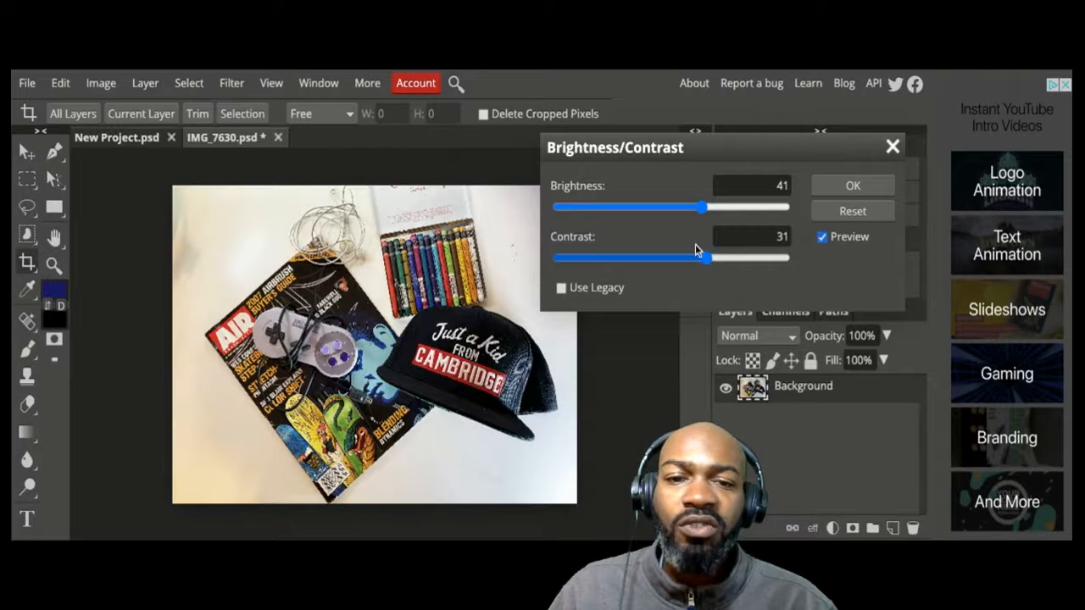
- Raise the brightness to 56 in the Brightness/Contrast adjustment and apply it to the photo
mouse_move(702, 211)
left_mouse_down()
mouse_move(693, 211)
mouse_move(714, 207)
left_mouse_up()
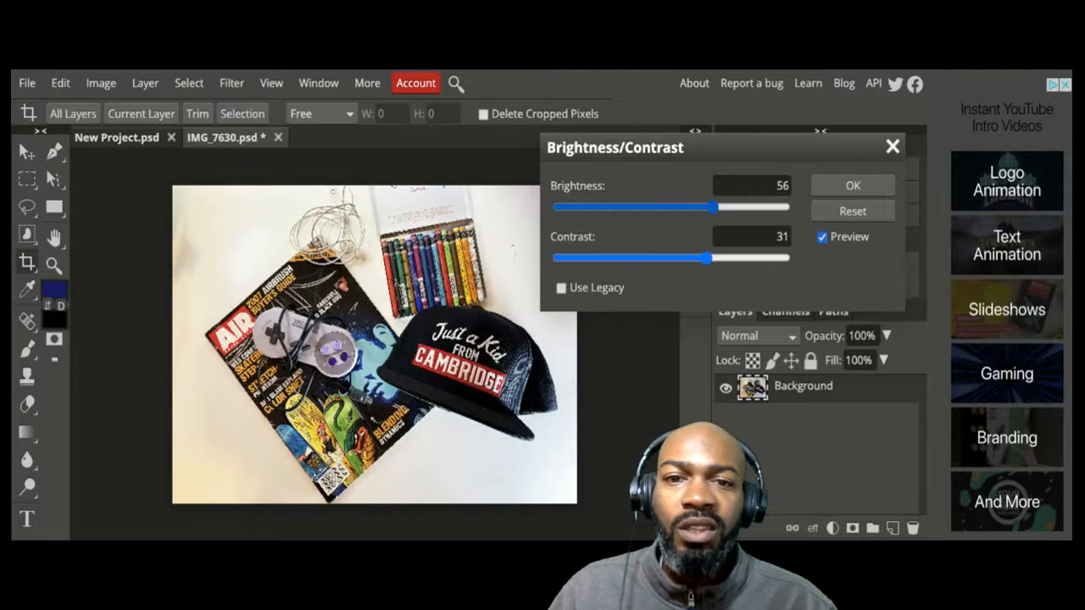
left_click(852, 188)
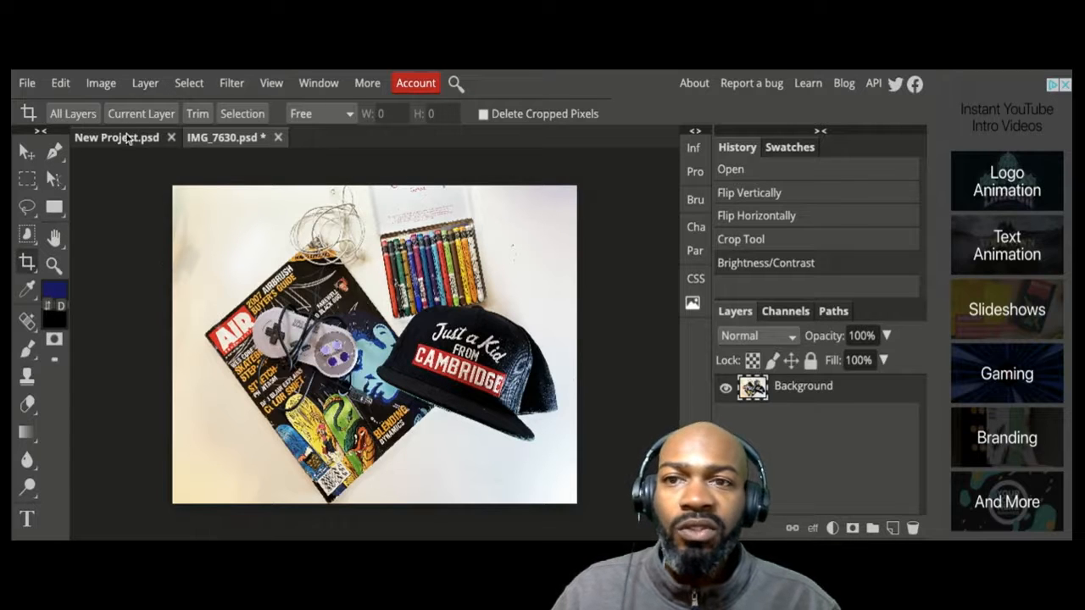
- Apply a Vibrance adjustment to the photo with vibrance -85 and saturation 34, keeping the image in view while adjusting
left_click(108, 87)
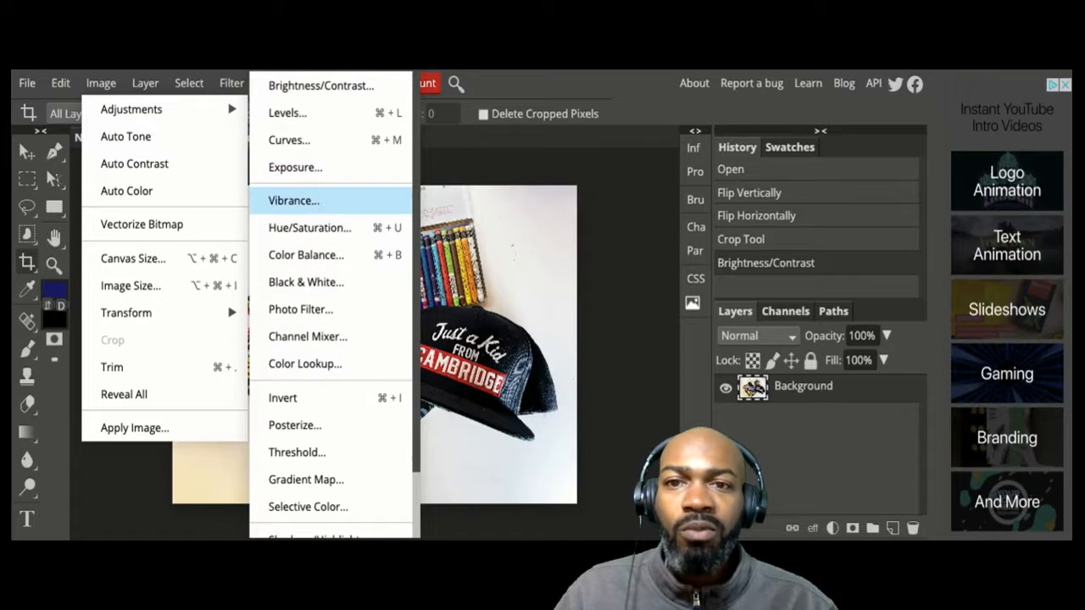
left_click(339, 210)
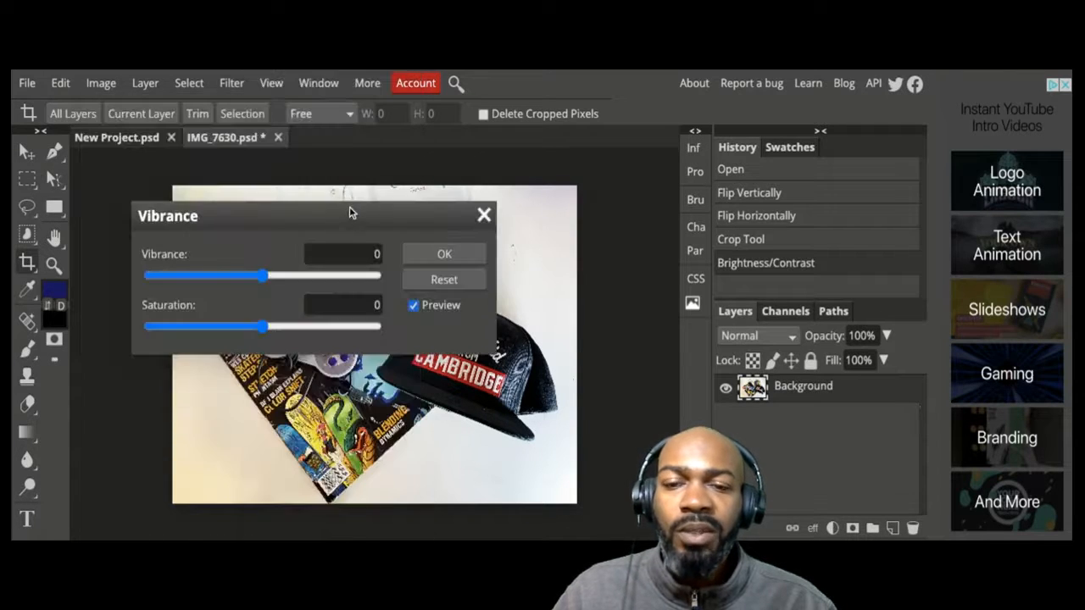
left_click_drag(348, 216, 779, 226)
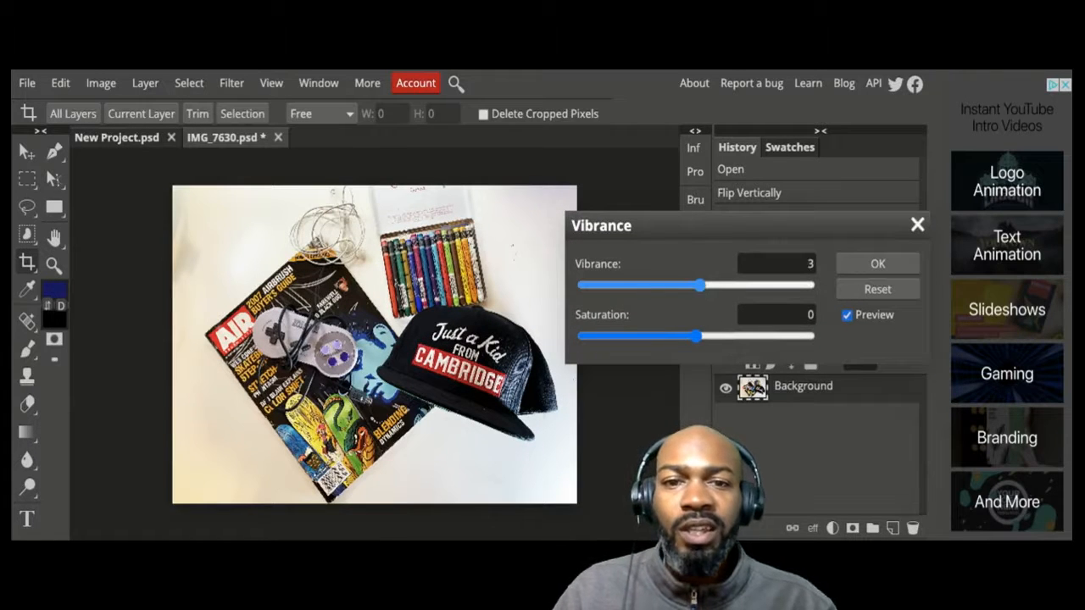
left_click_drag(700, 284, 775, 285)
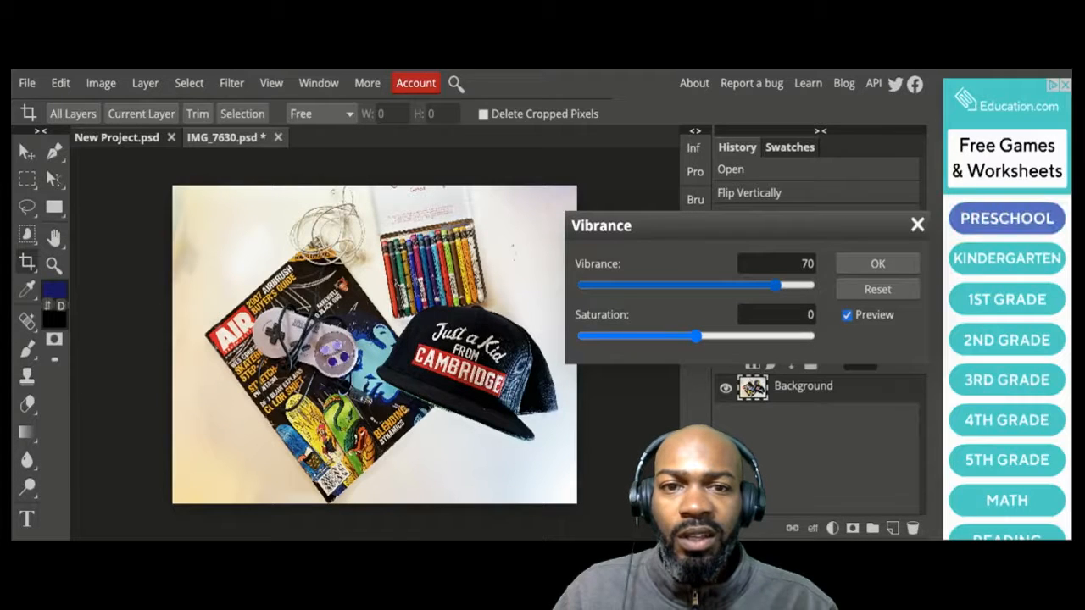
left_click_drag(776, 285, 595, 285)
left_click_drag(697, 342, 735, 337)
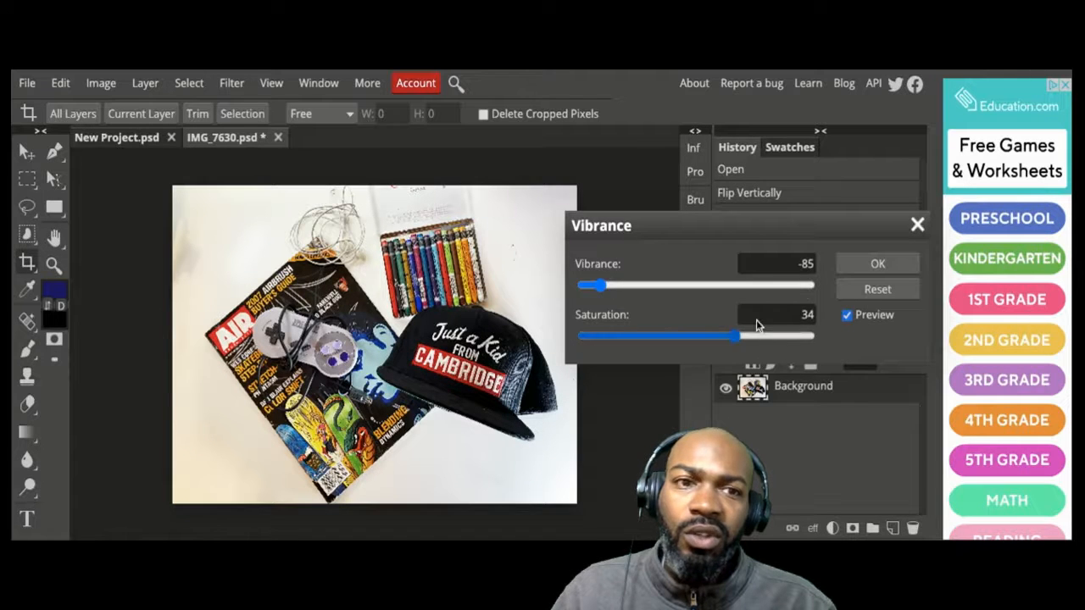
left_click(854, 269)
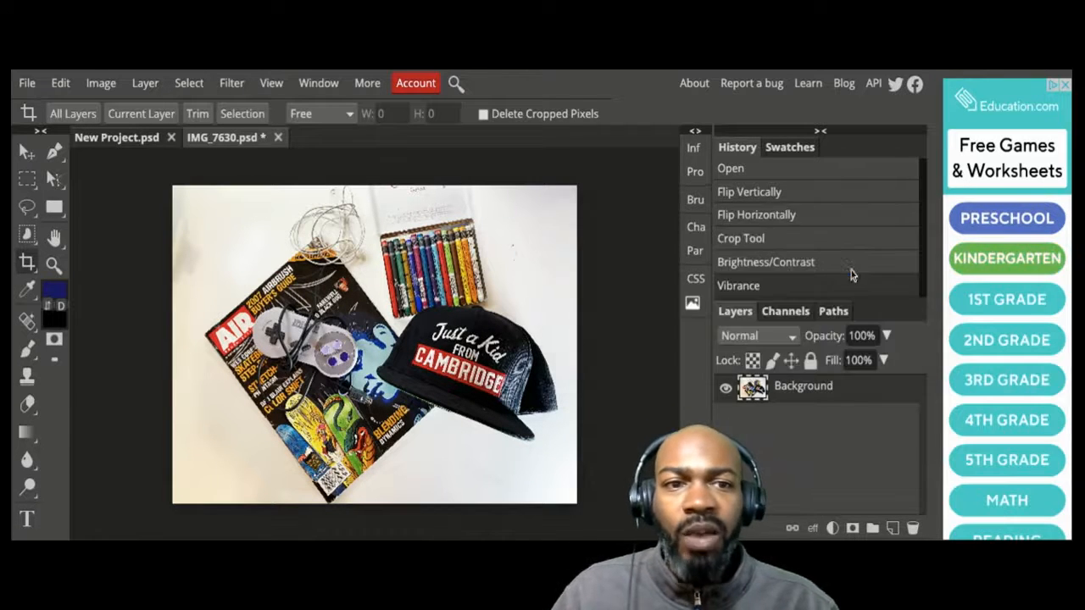
- Invert the photo's colors, and revert the image to its state after the Vibrance adjustment
left_click(101, 83)
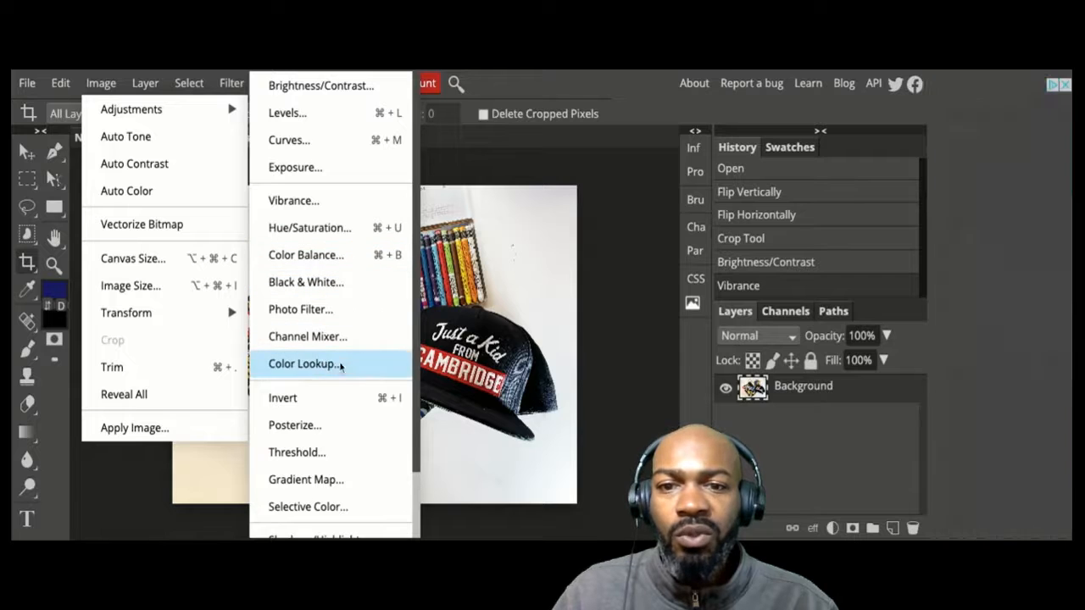
scroll(331, 425, "down", 2)
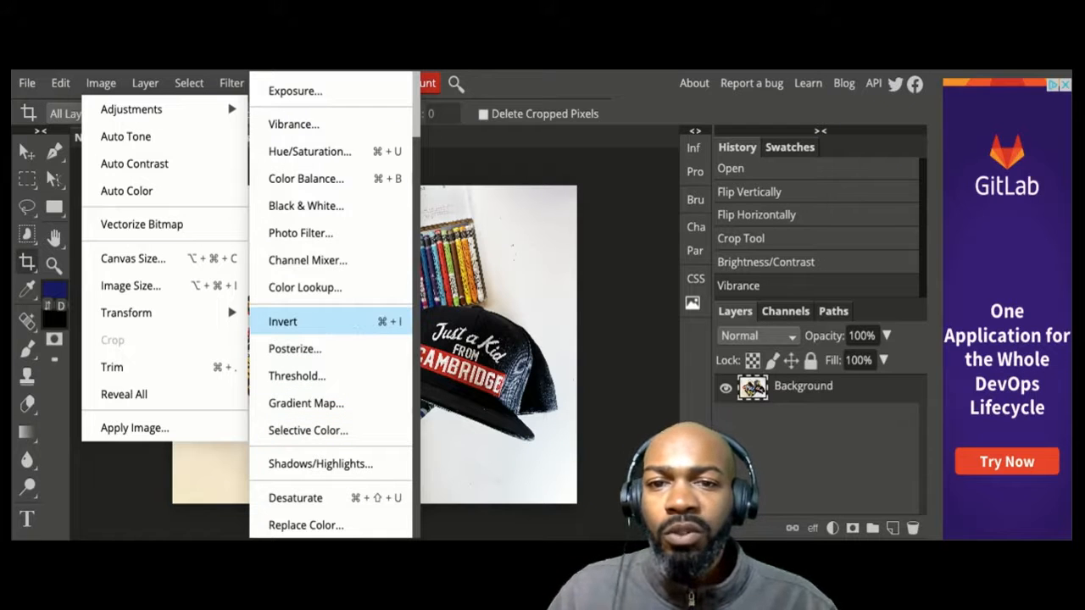
left_click(322, 321)
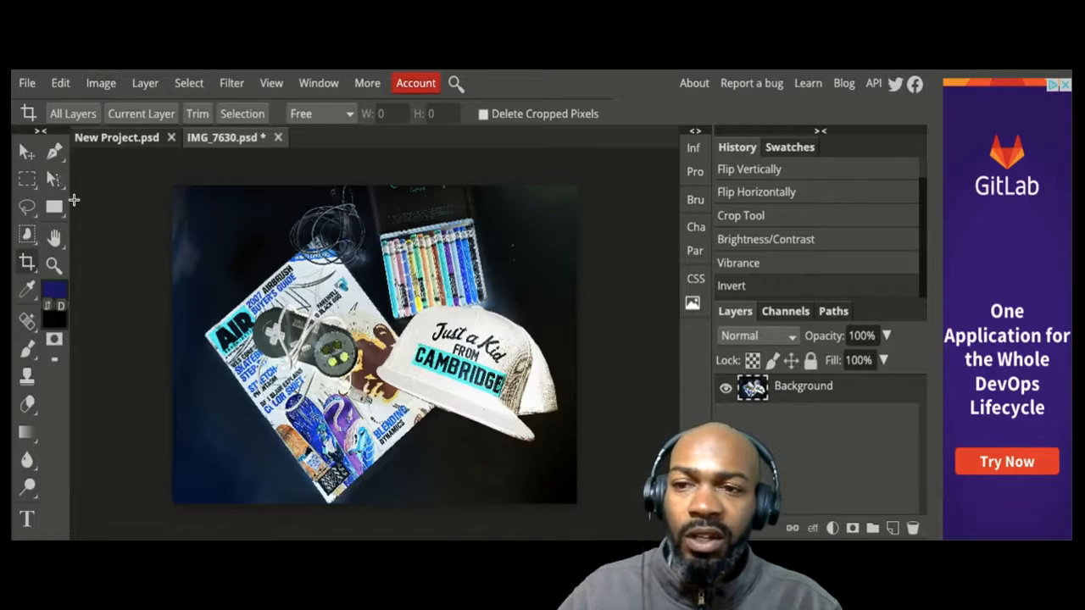
left_click(781, 270)
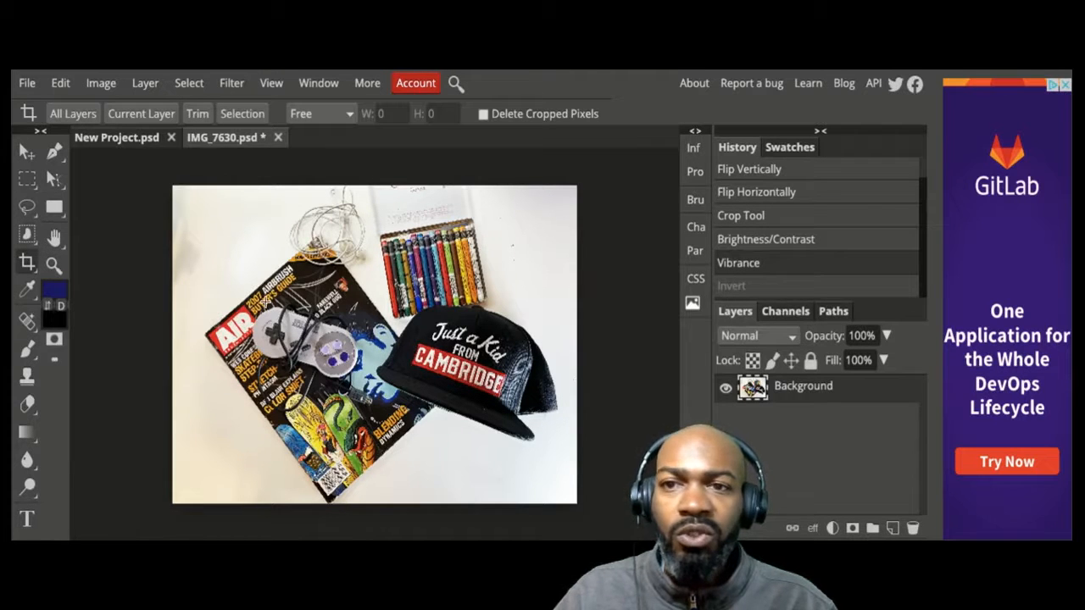
left_click(102, 84)
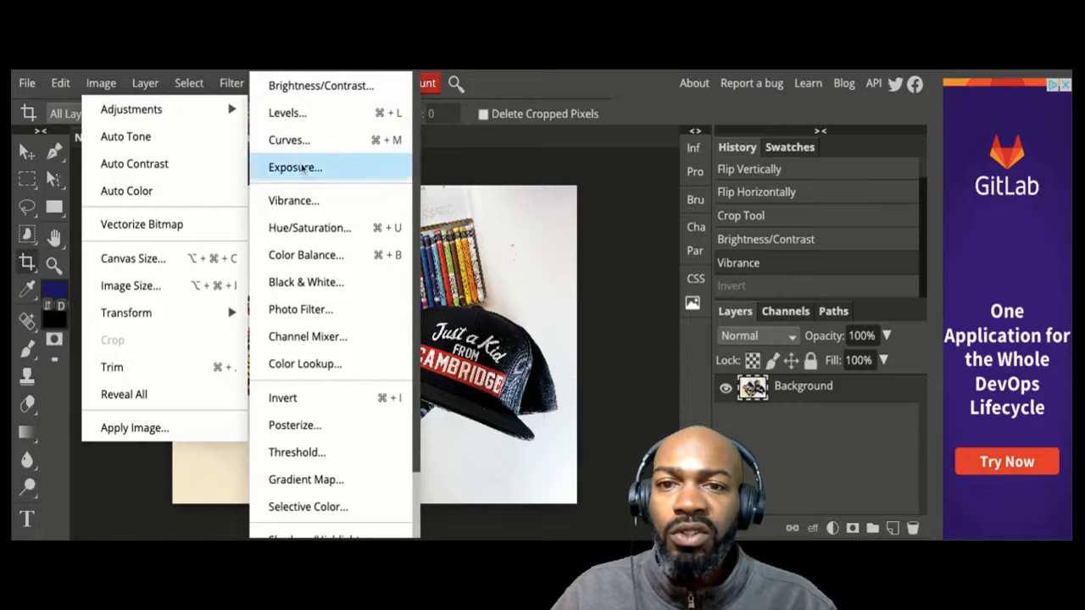
scroll(326, 308, "down", 2)
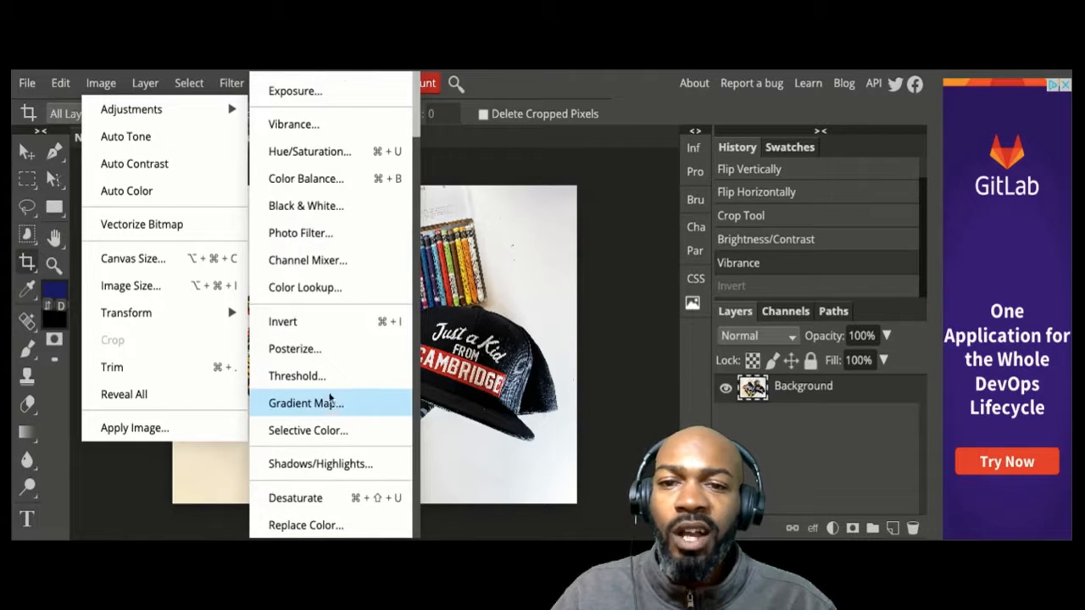
left_click(612, 359)
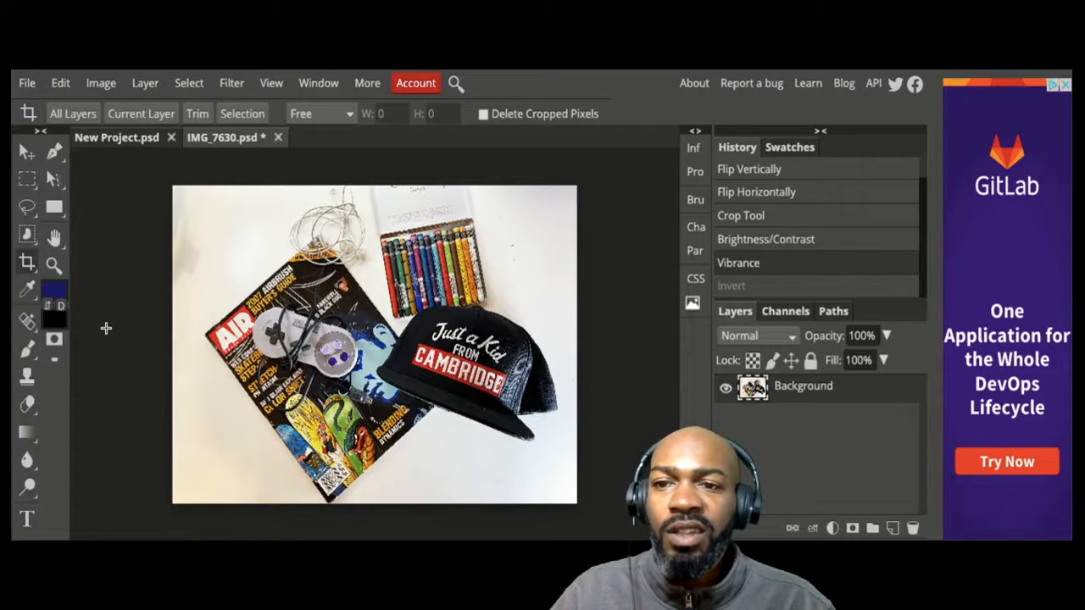
- Export the edited photo as a PNG scaled proportionally to a width of 500 px, and save the file
left_click(27, 82)
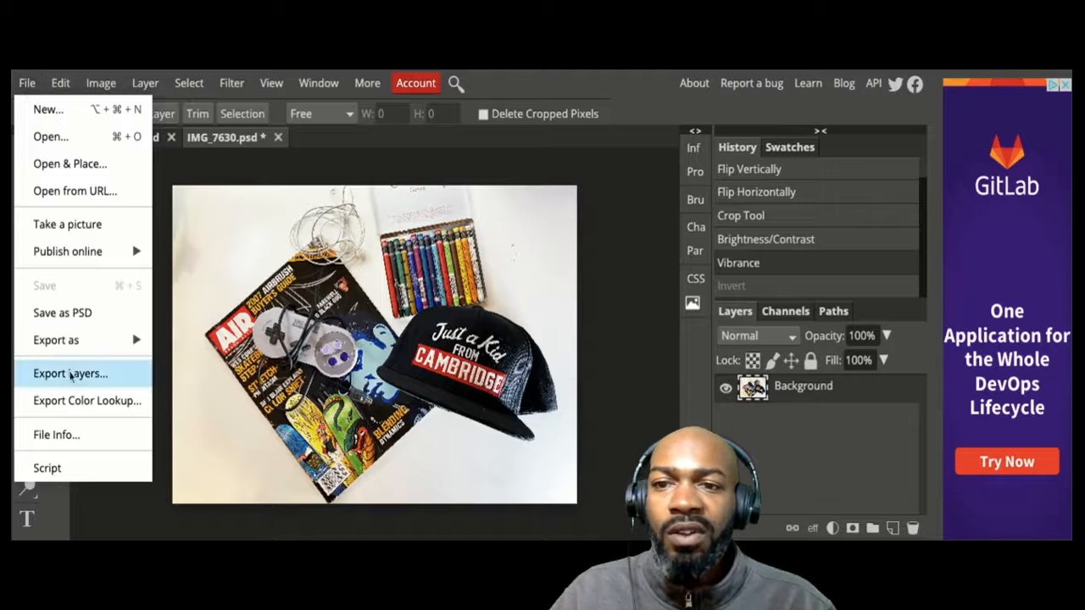
mouse_move(80, 349)
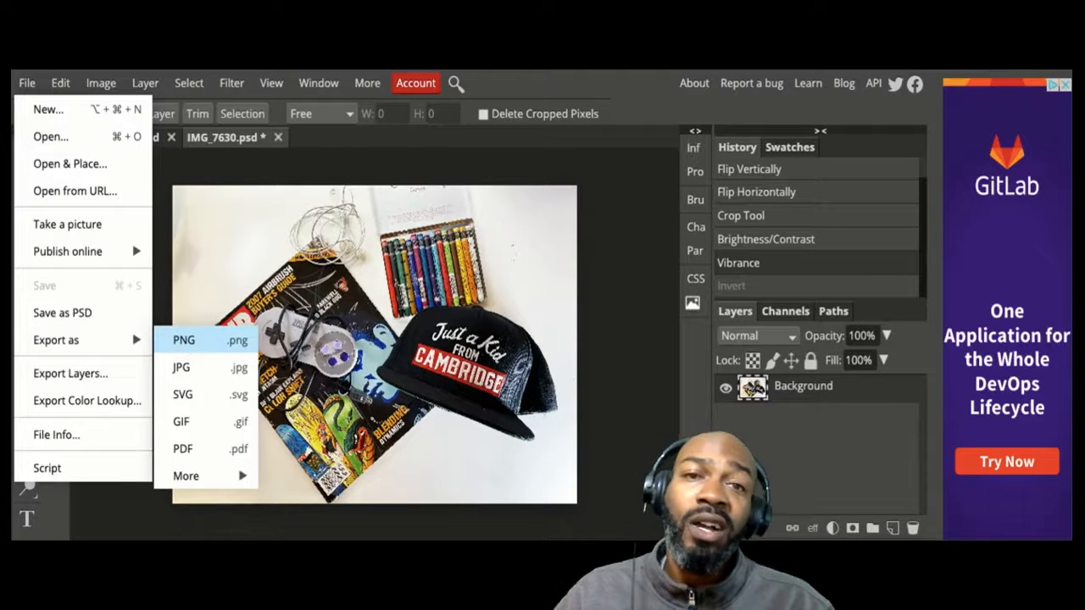
left_click(186, 340)
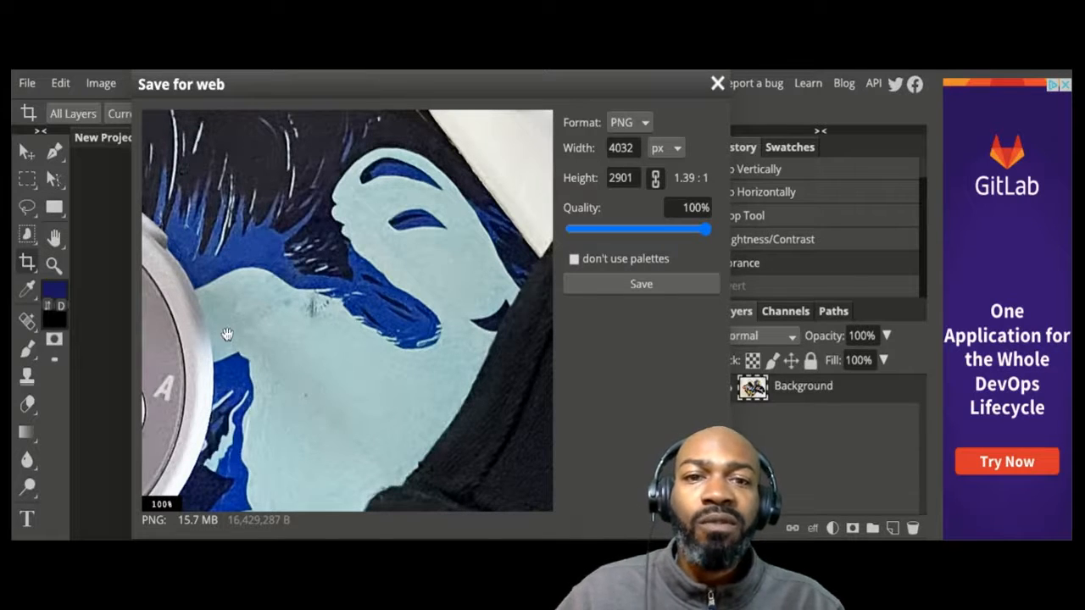
double_click(632, 148)
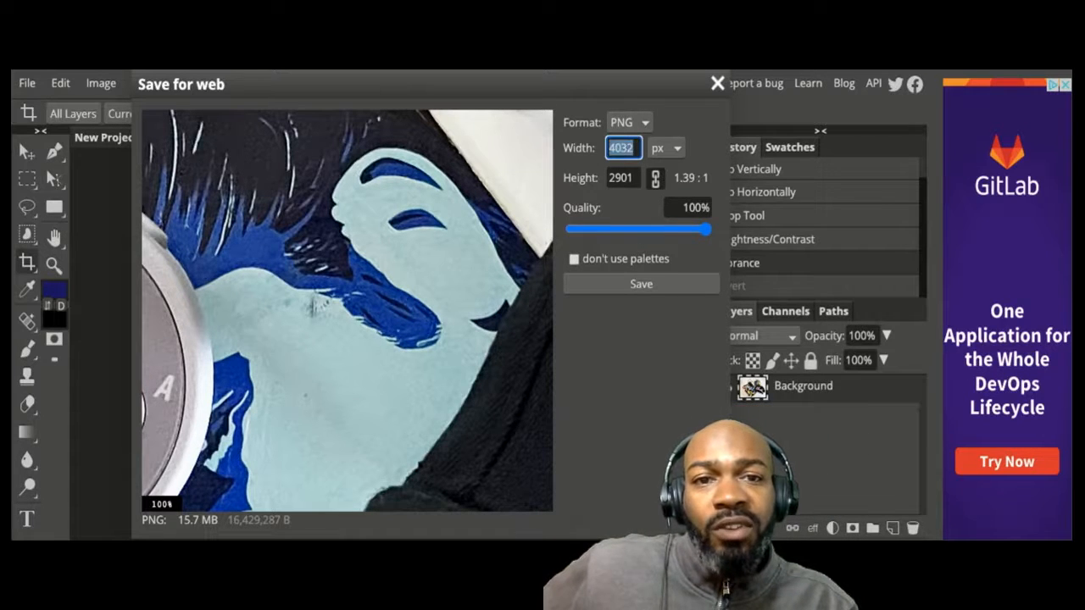
type("4")
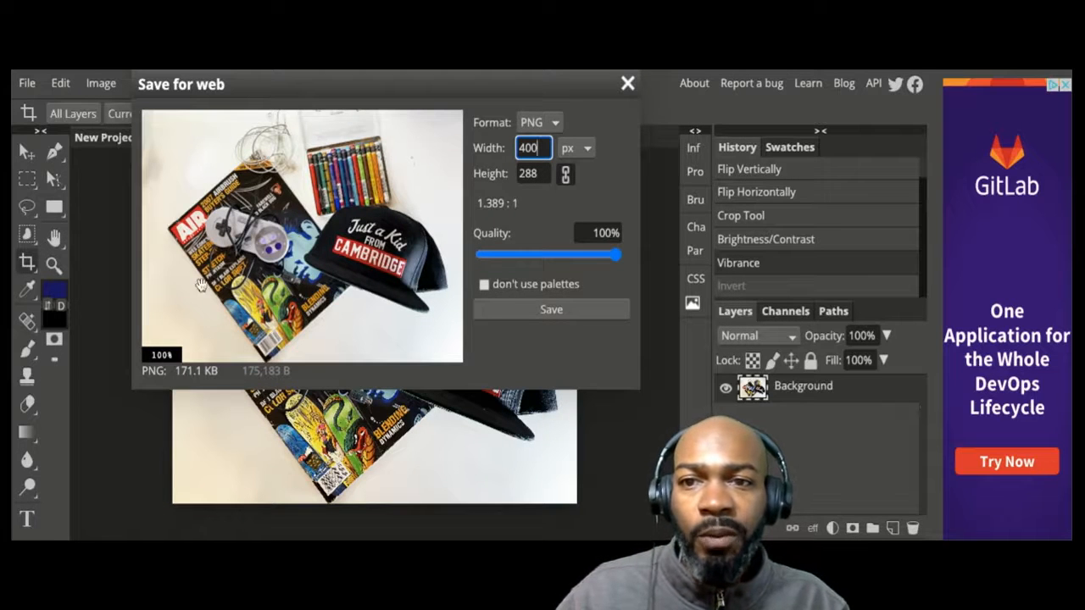
double_click(536, 148)
type("500")
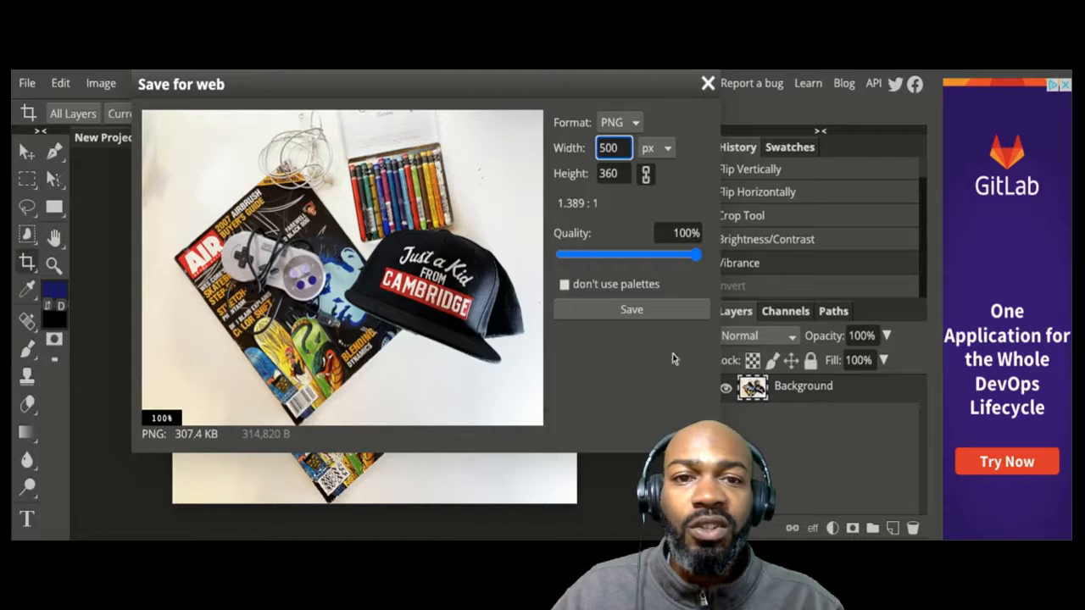
left_click(618, 315)
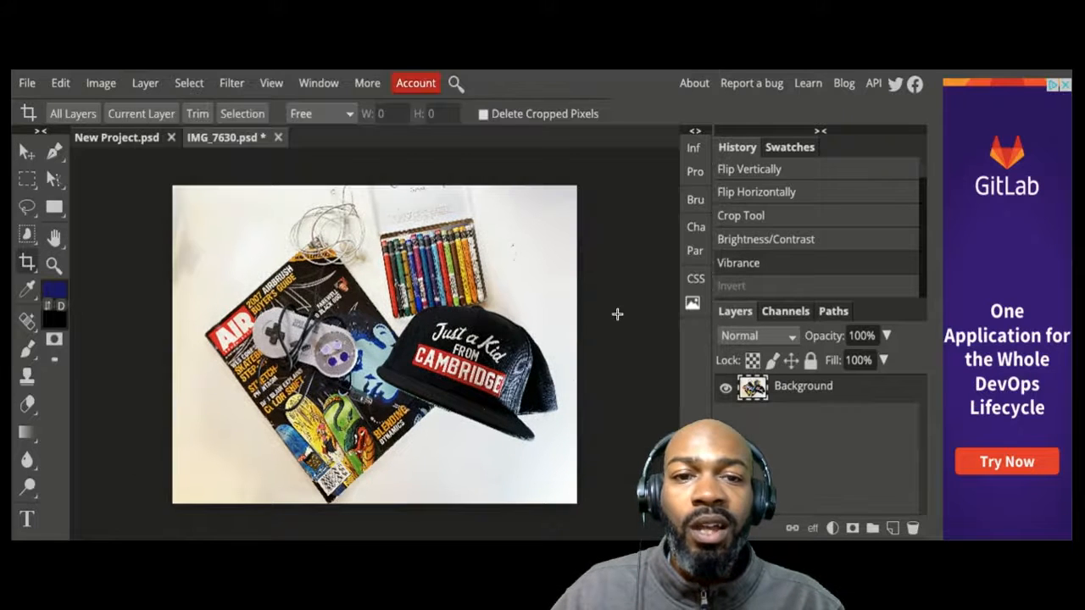